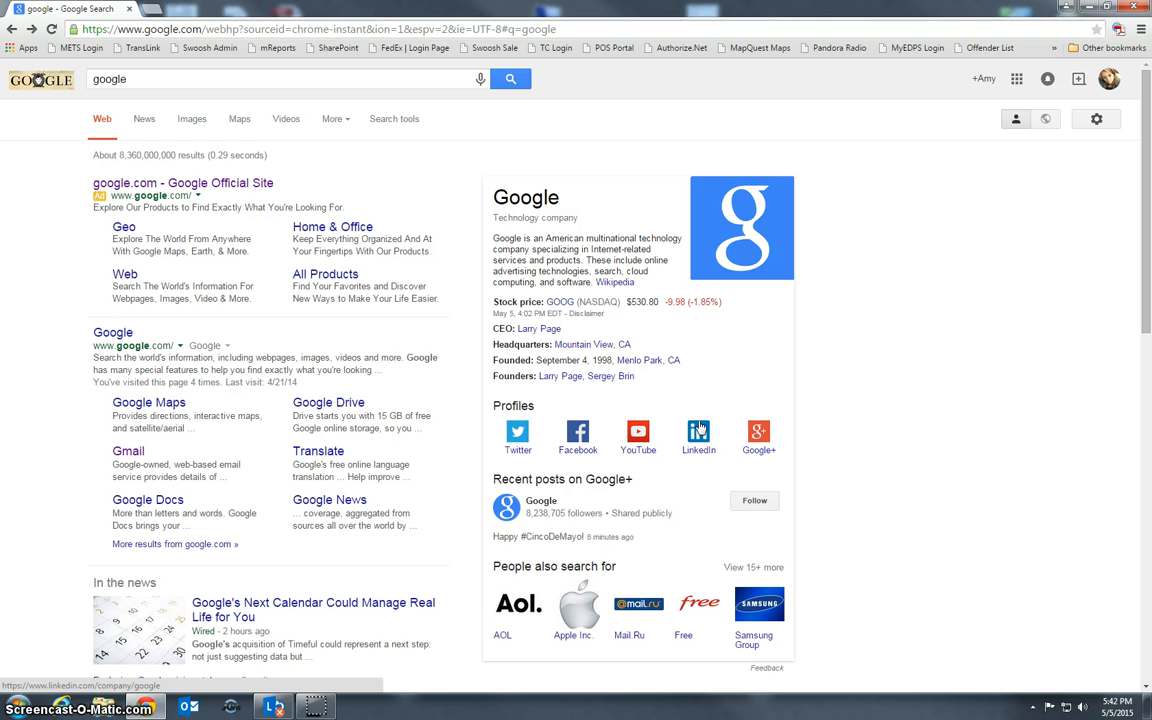
pyautogui.click(690, 406)
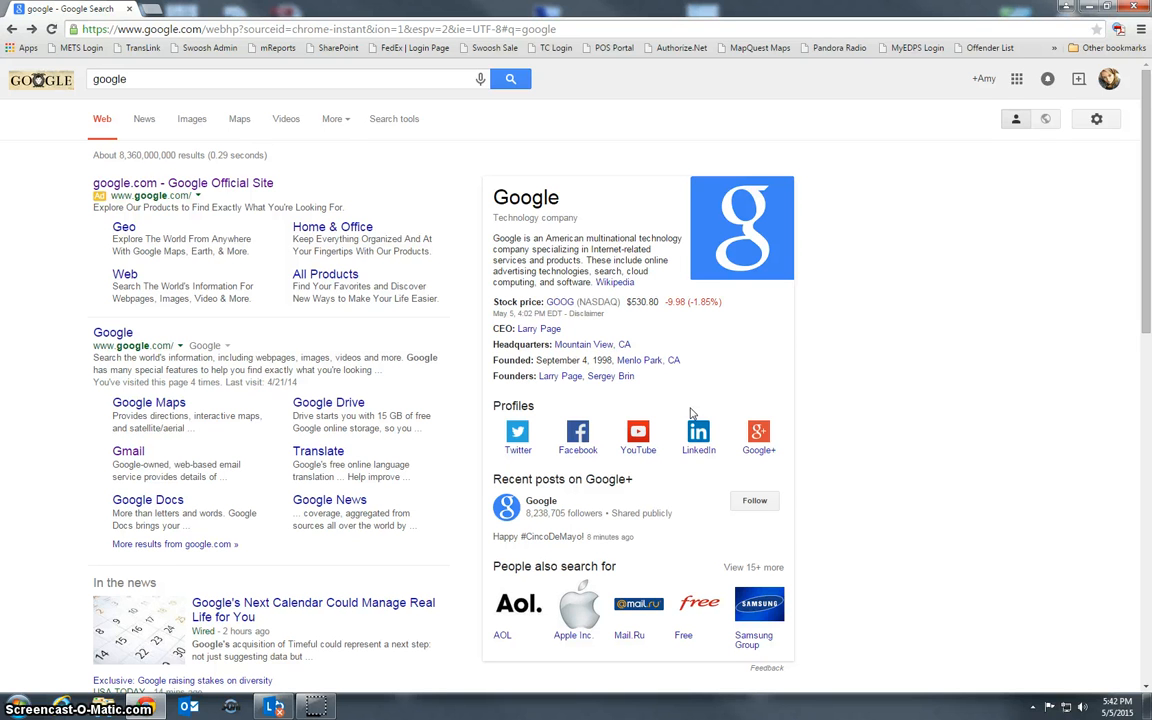
pyautogui.click(1091, 210)
pyautogui.click(86, 30)
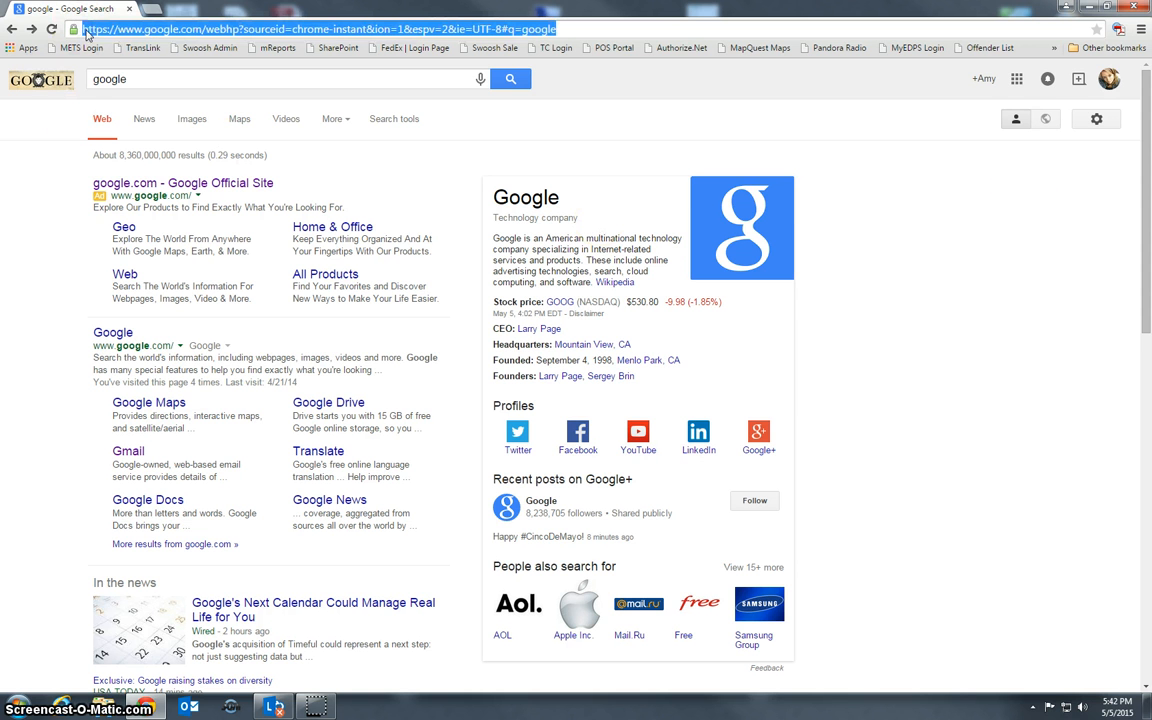
pyautogui.write('www.swooshepay.com')
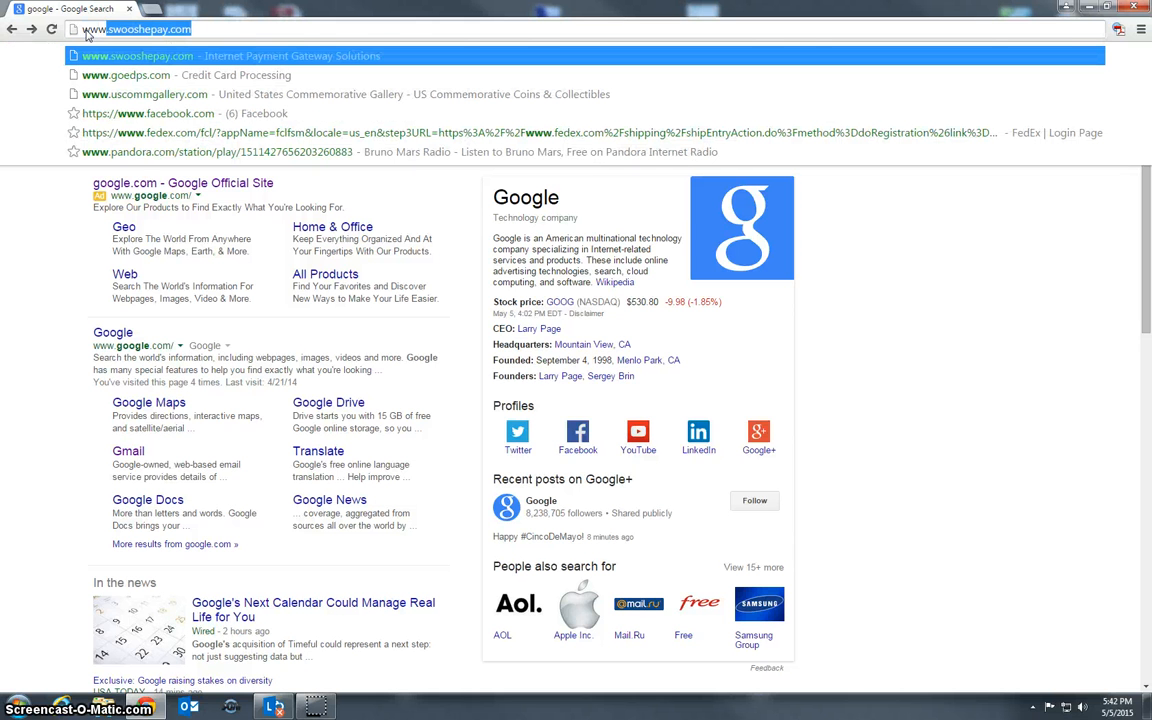
pyautogui.press('Return')
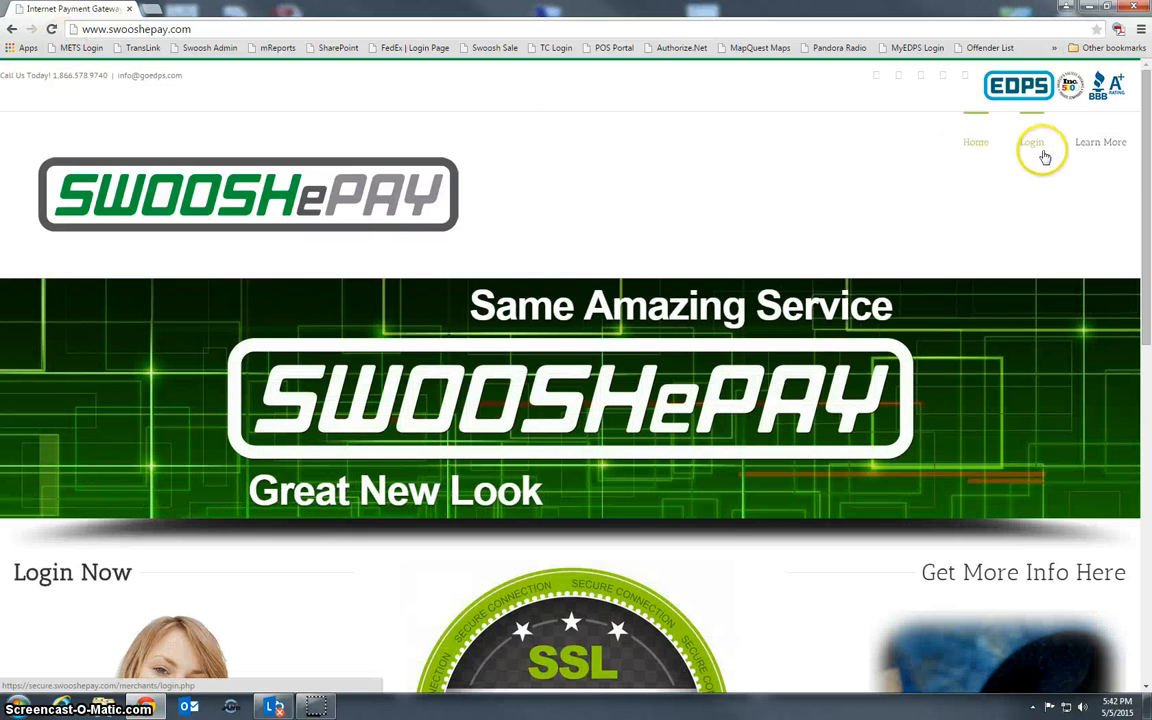
pyautogui.scroll(-3, 840, 306)
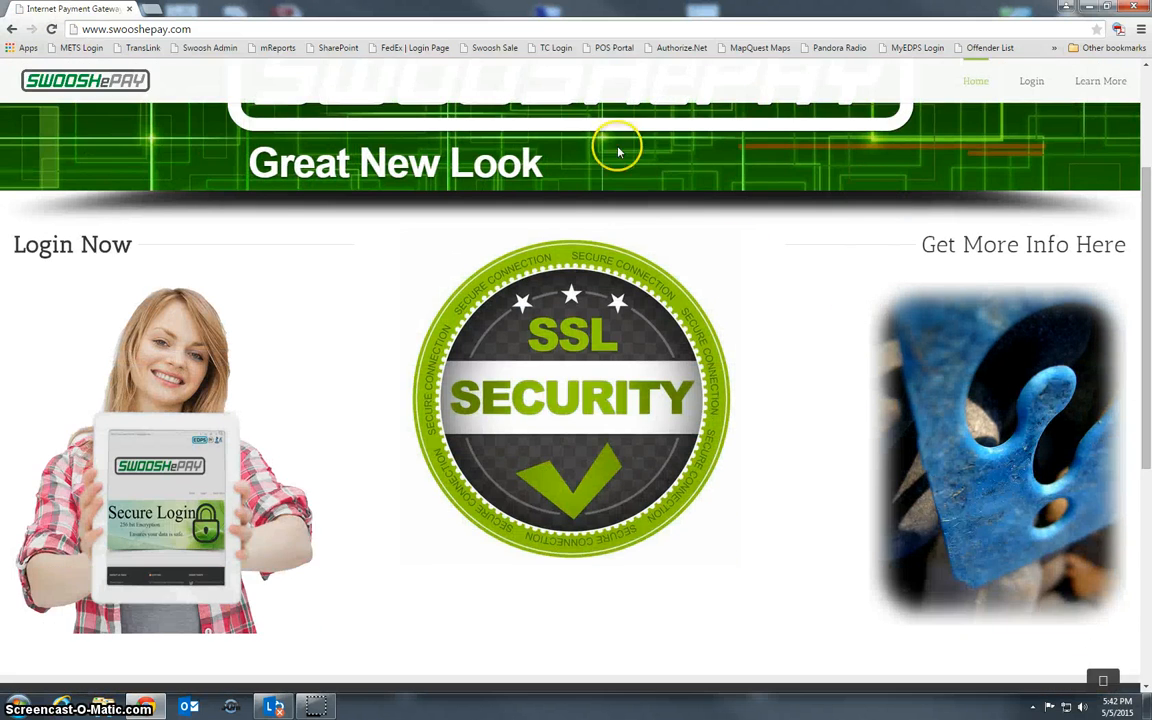
pyautogui.click(166, 517)
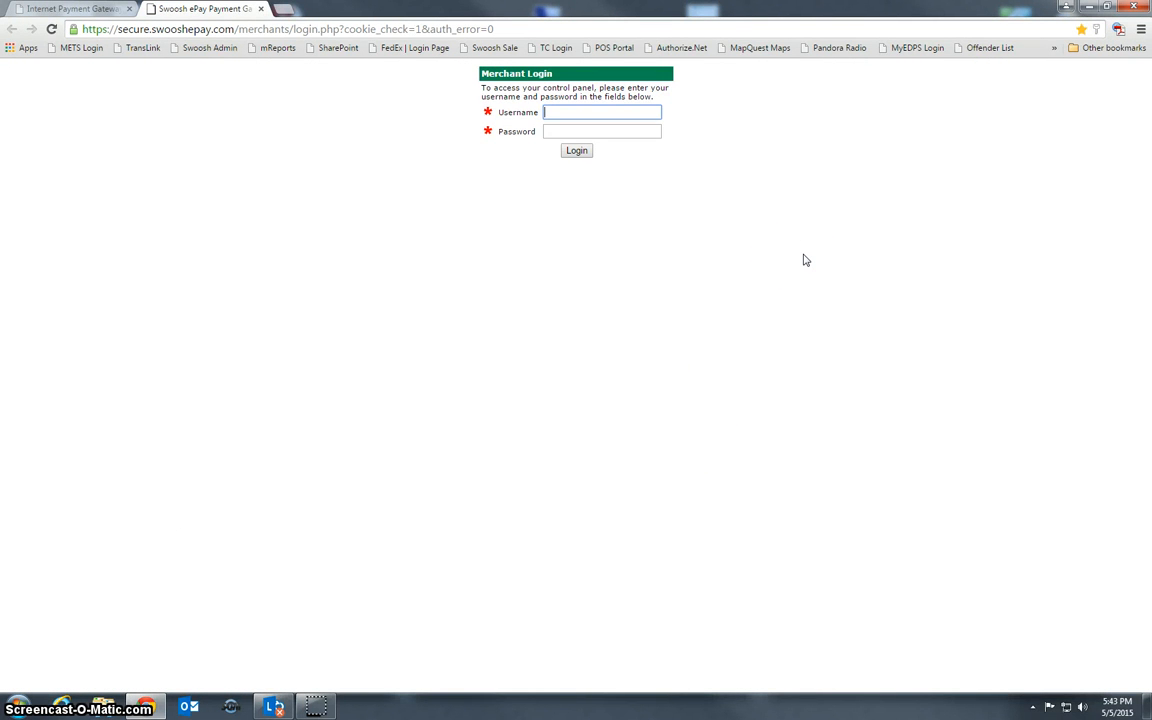
# Sign in with the test account's username and password, then dismiss the Test Account notice
pyautogui.write('edpstest1')
pyautogui.press('Tab')
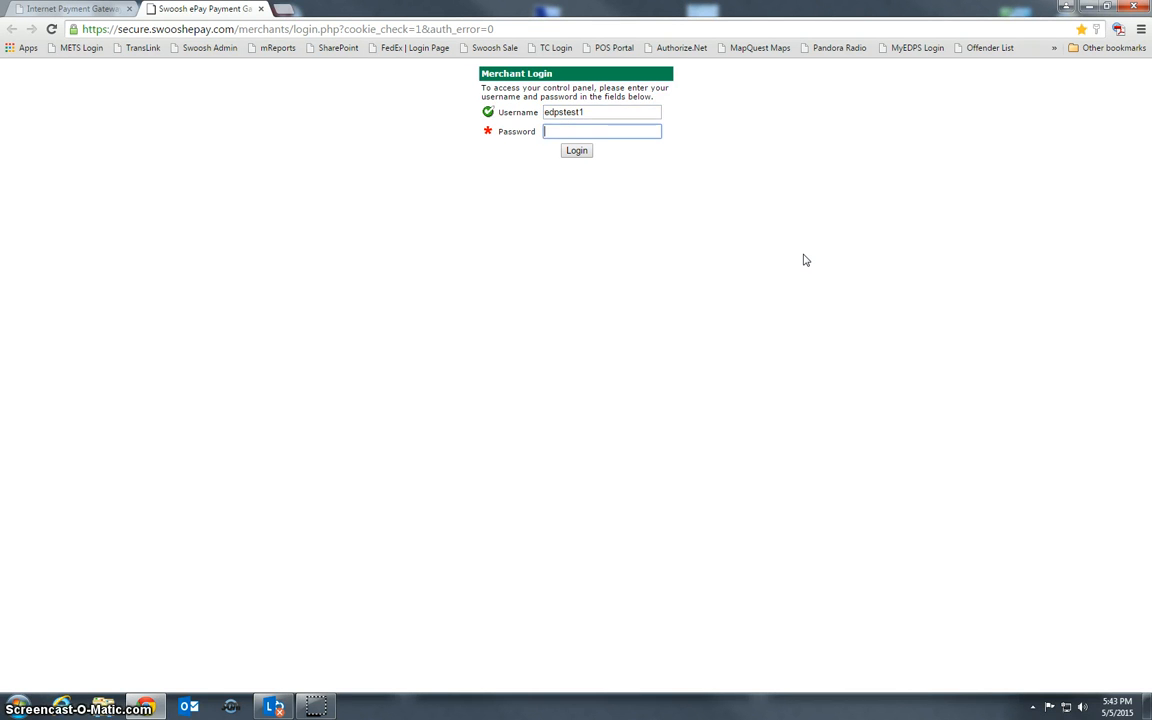
pyautogui.write('•••••')
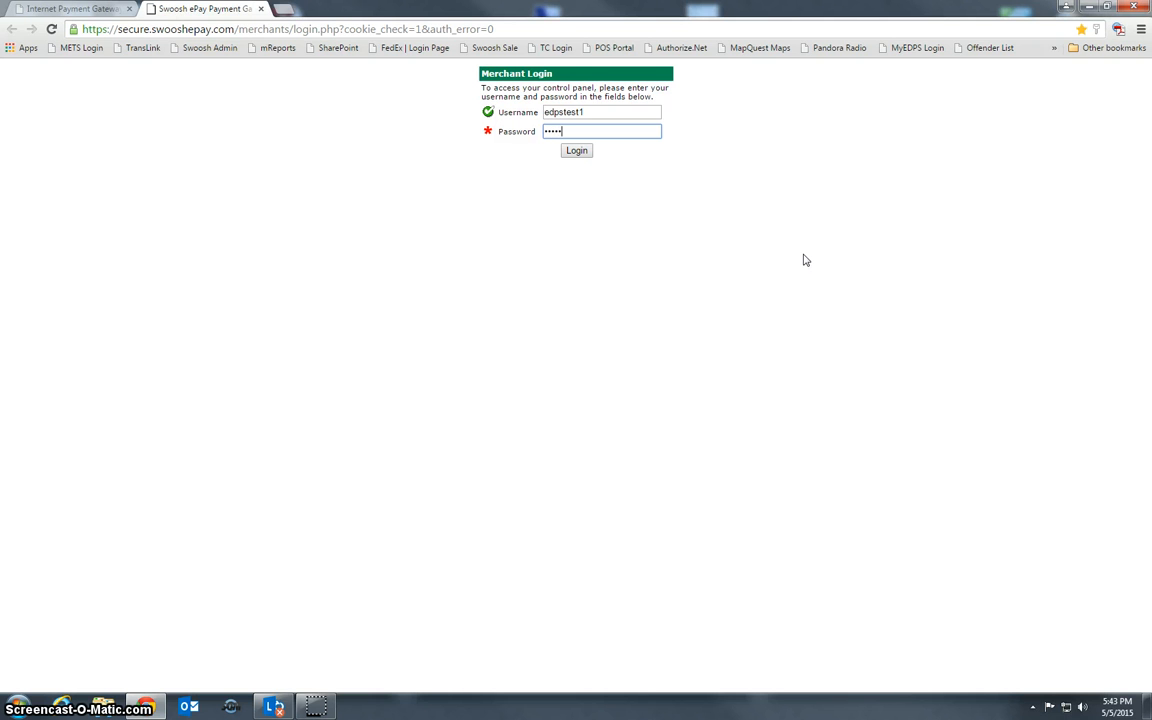
pyautogui.write('•••')
pyautogui.press('Return')
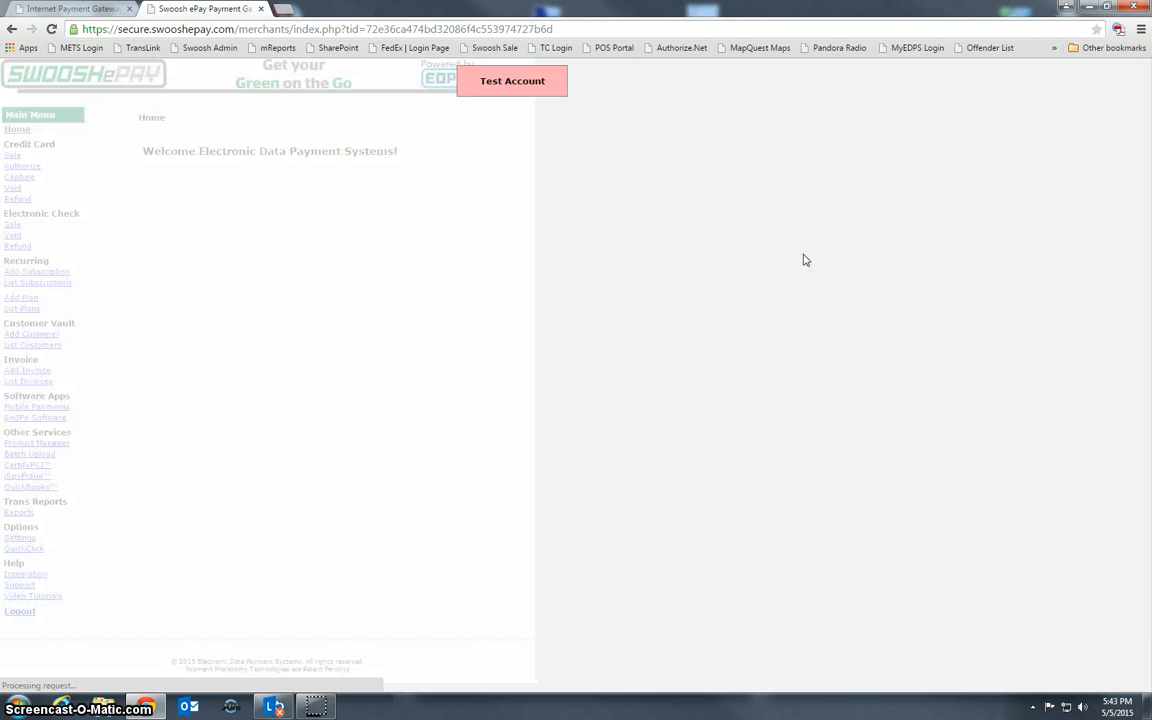
pyautogui.click(703, 411)
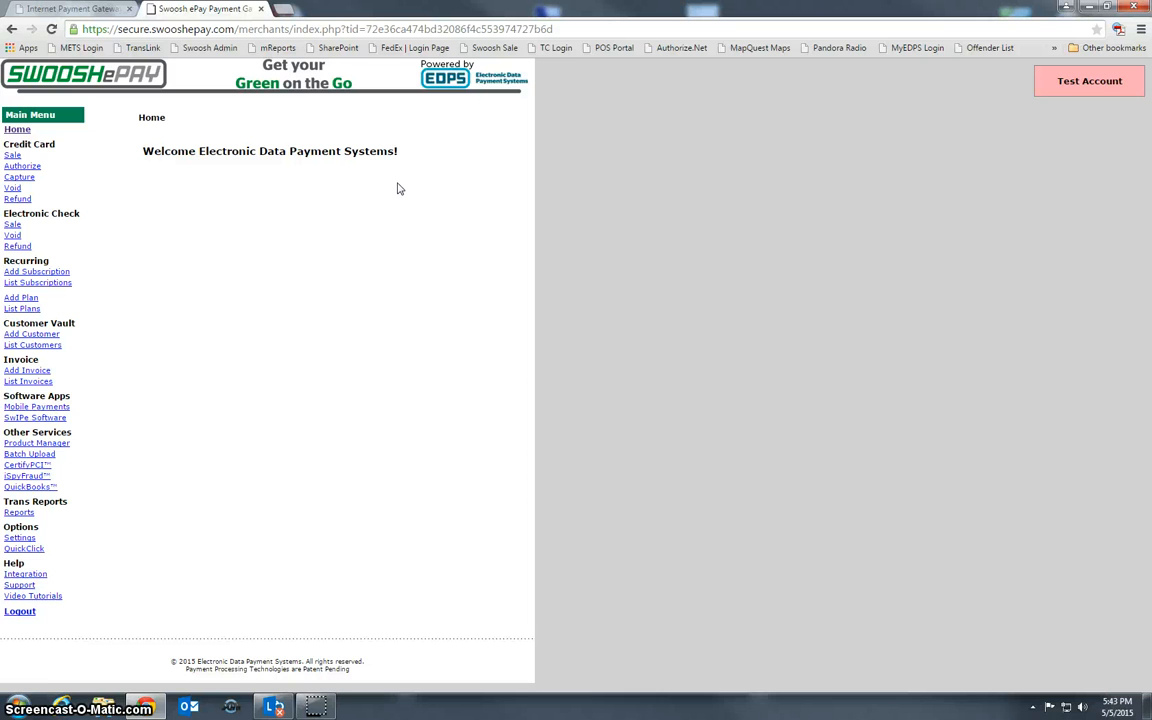
# Run a swiped card-present retail sale for 2.00 and charge it
pyautogui.click(393, 231)
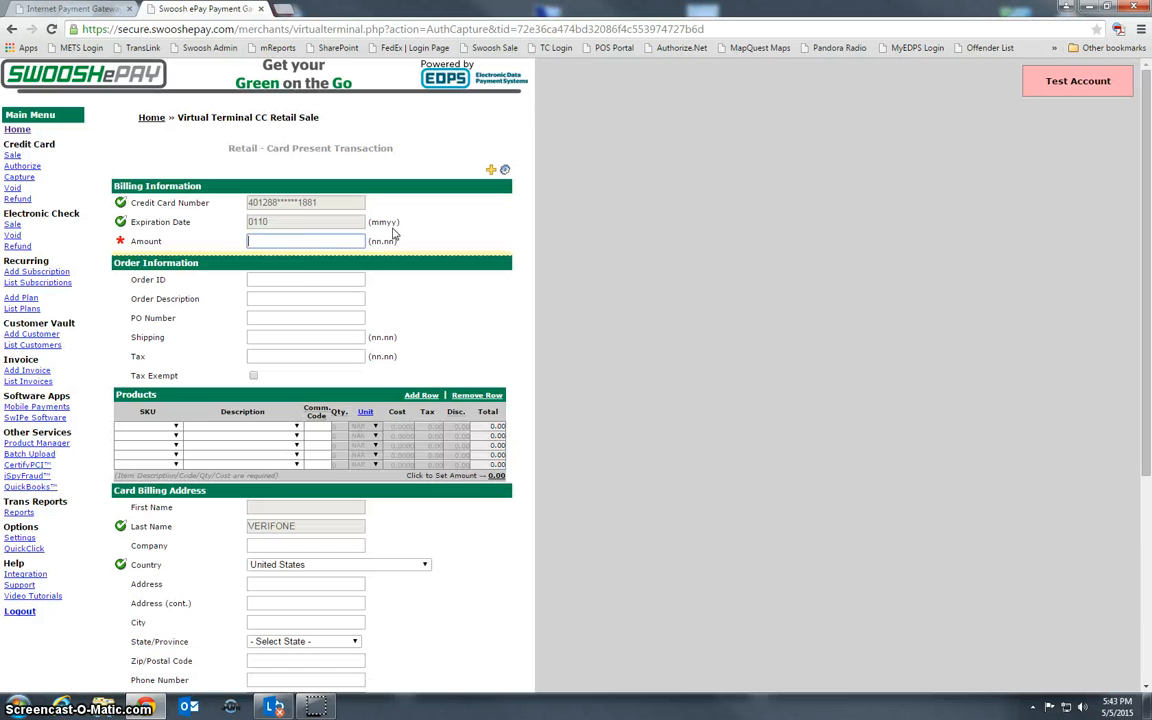
pyautogui.click(317, 246)
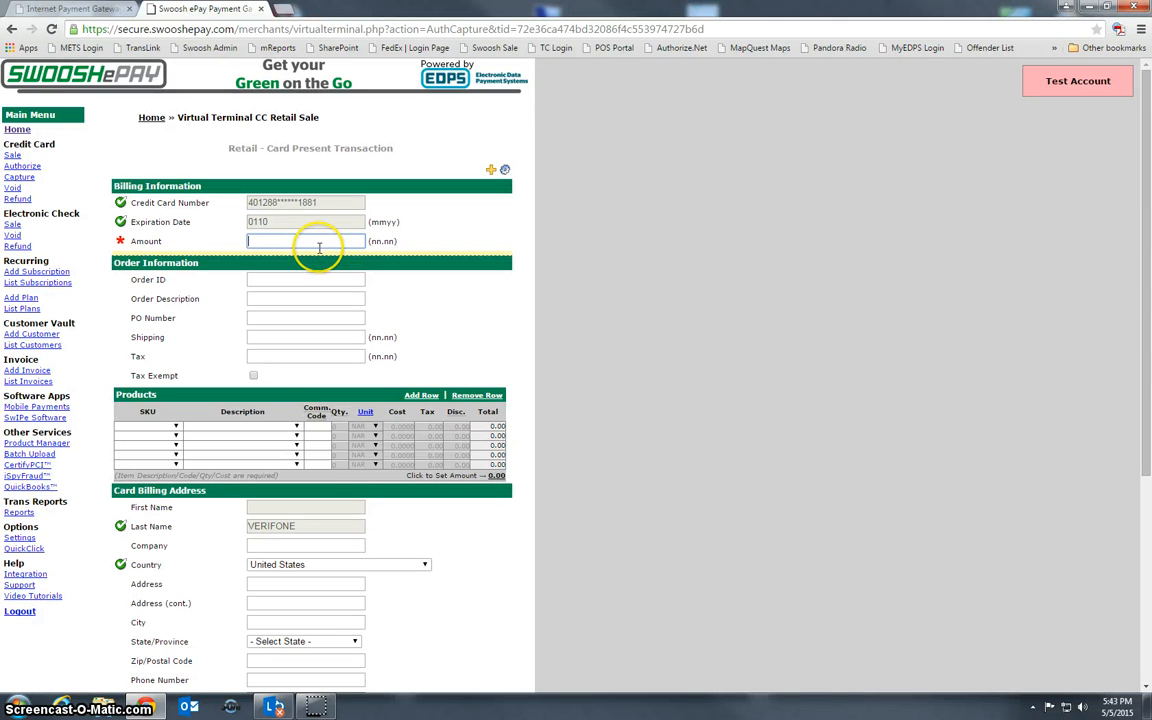
pyautogui.write('2.00')
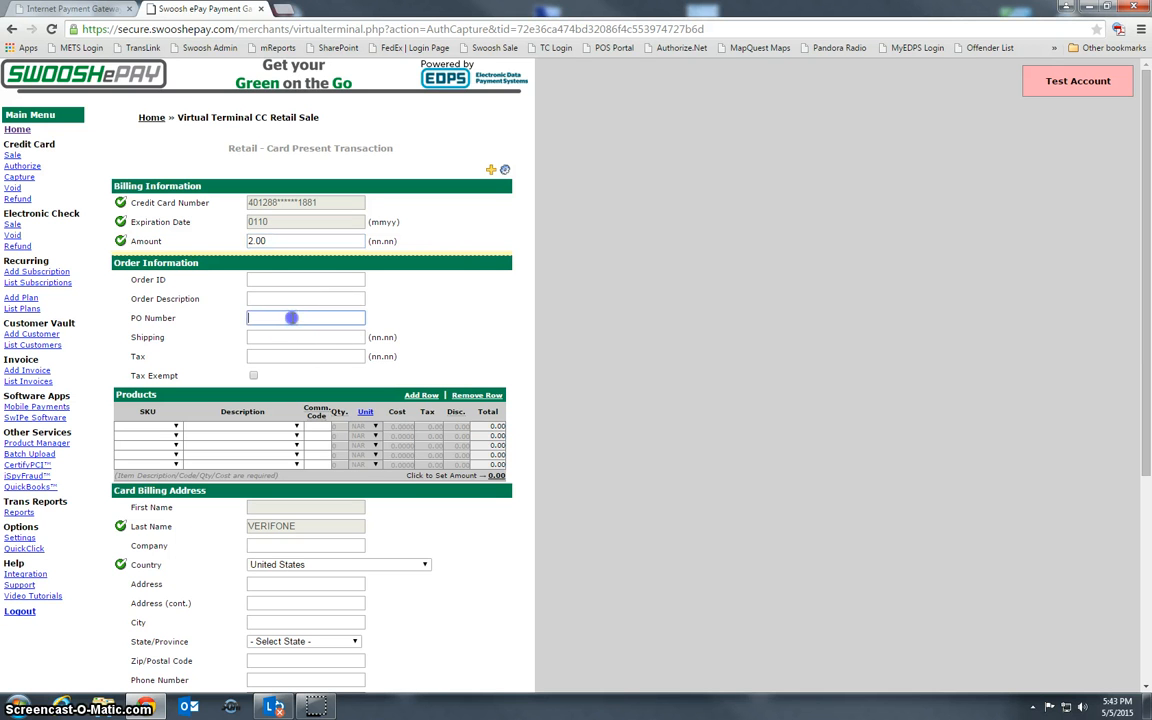
pyautogui.click(256, 299)
pyautogui.click(256, 317)
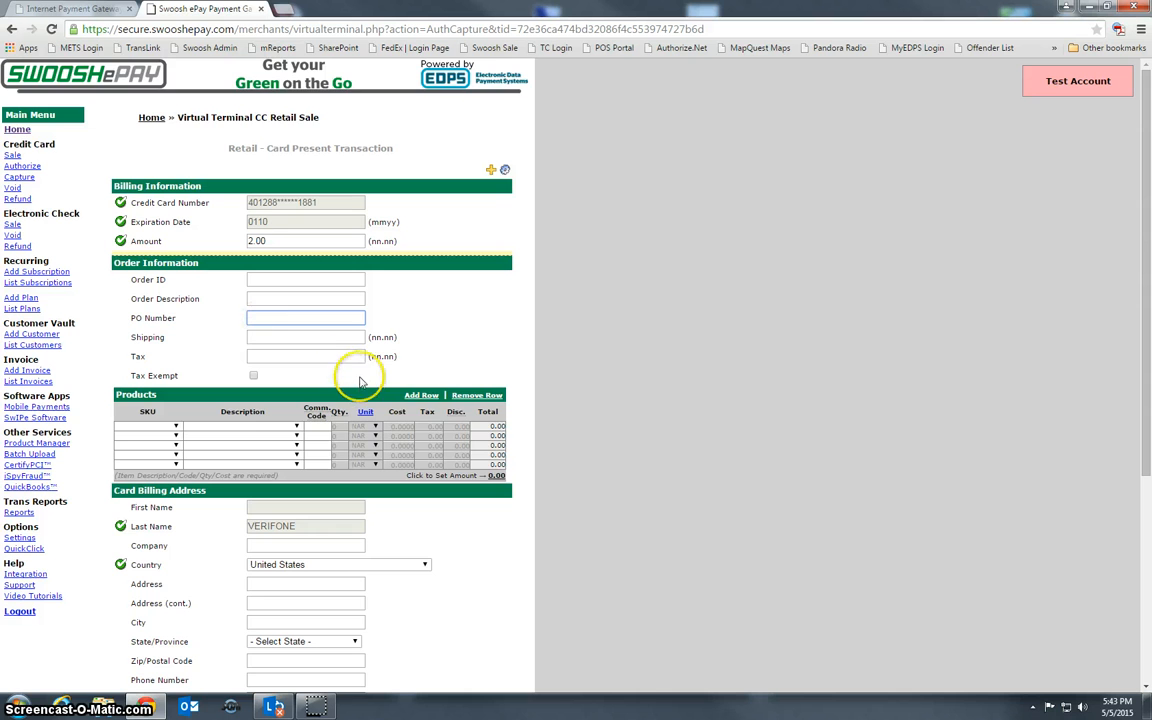
pyautogui.scroll(-3, 360, 390)
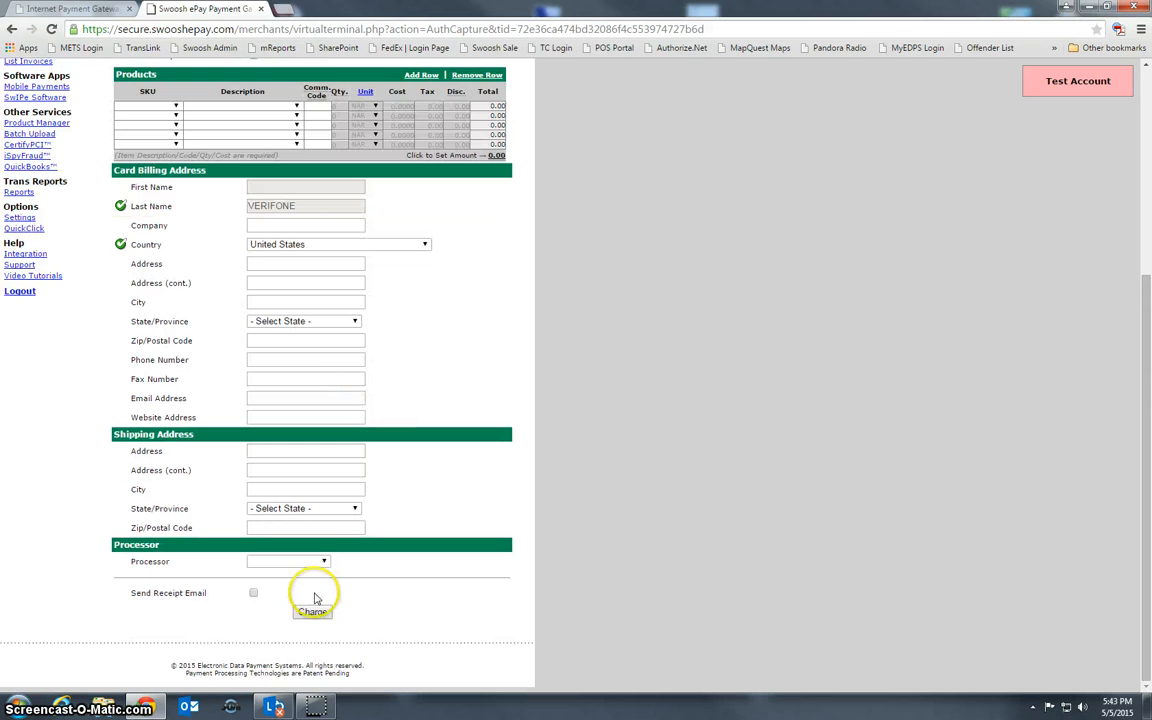
pyautogui.click(312, 612)
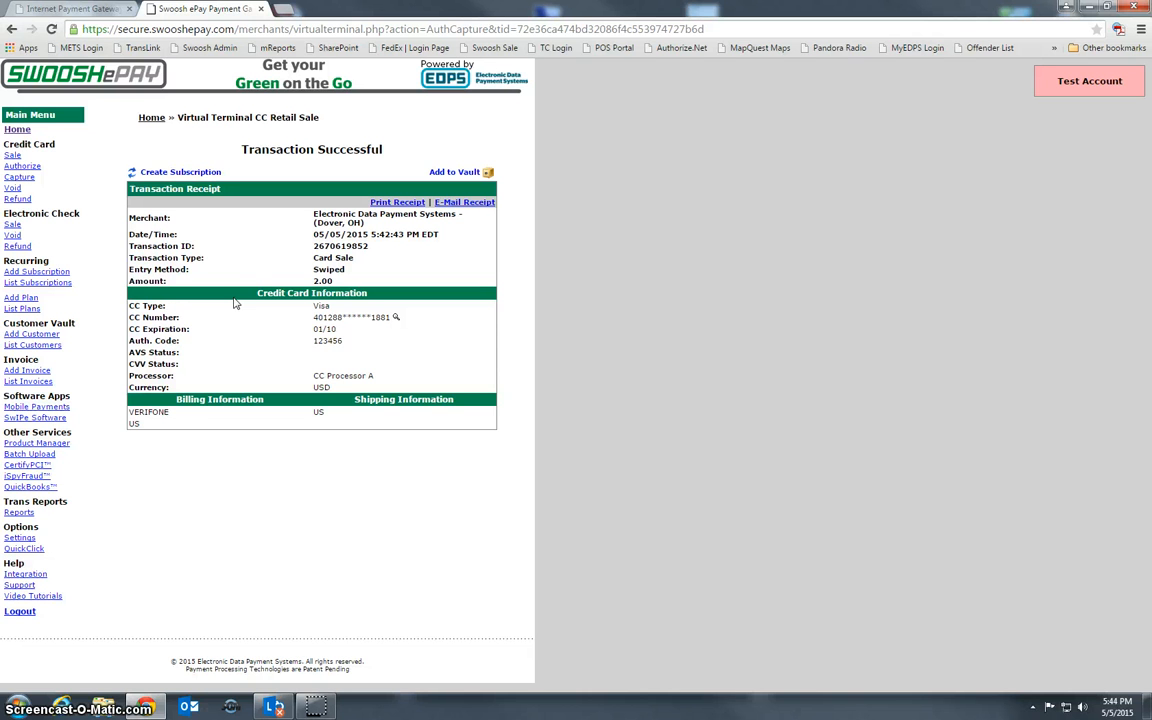
pyautogui.click(12, 155)
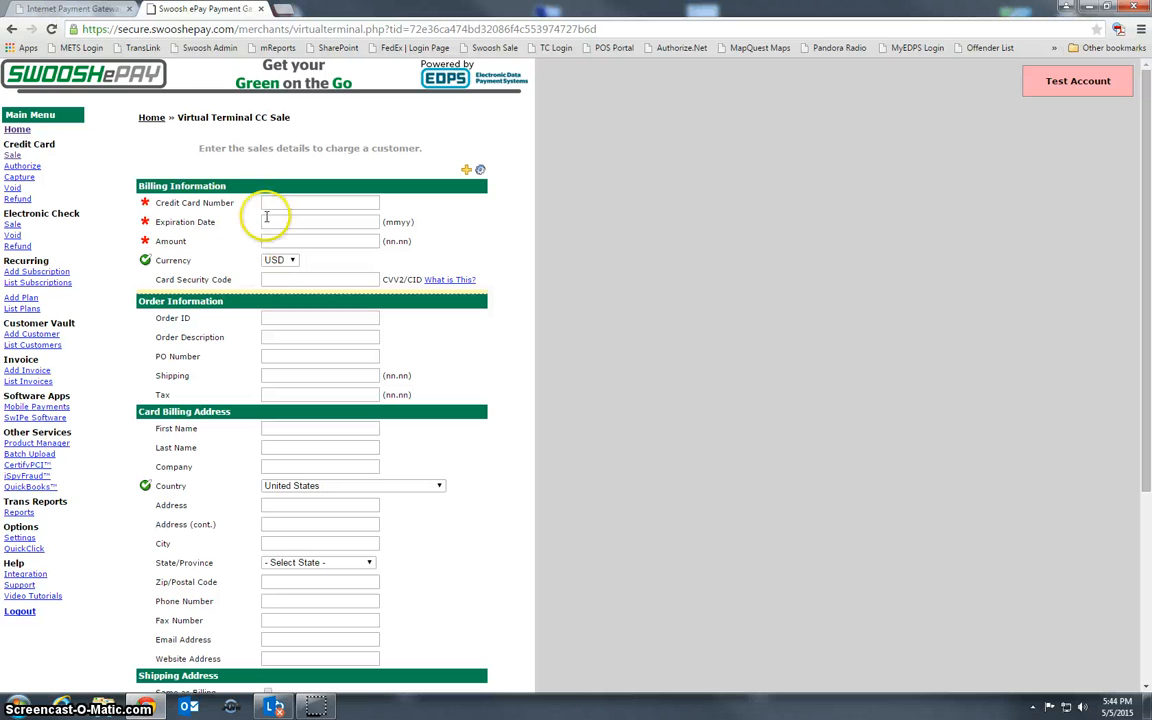
pyautogui.click(285, 202)
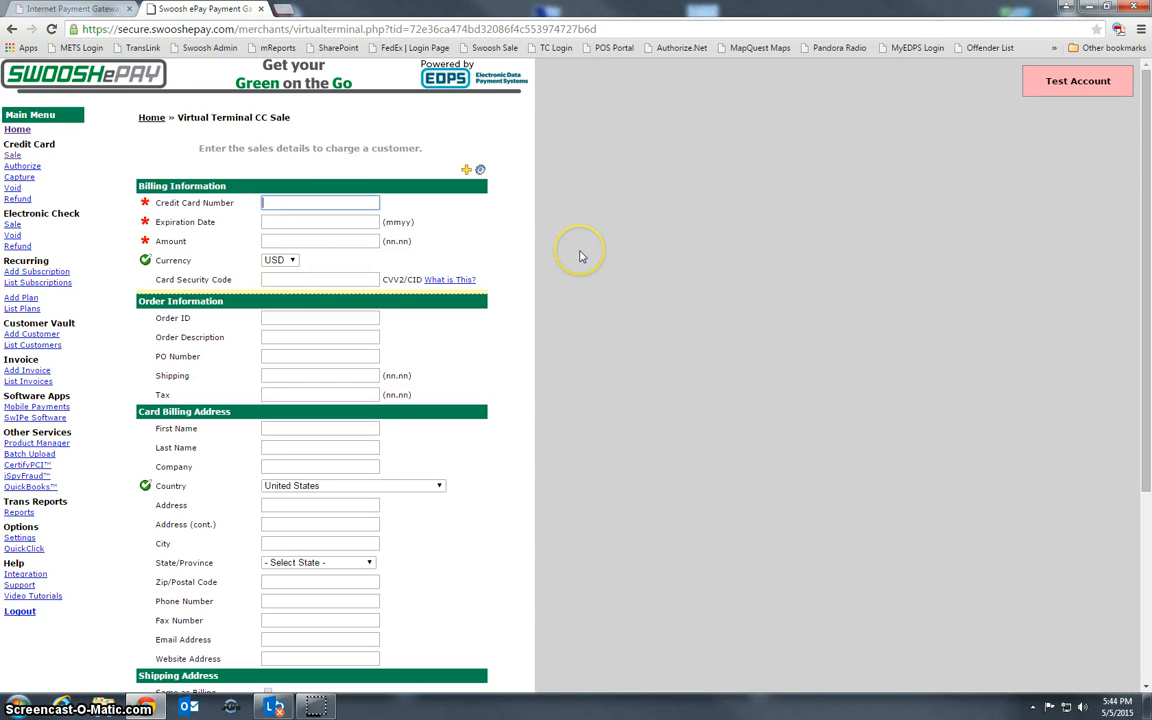
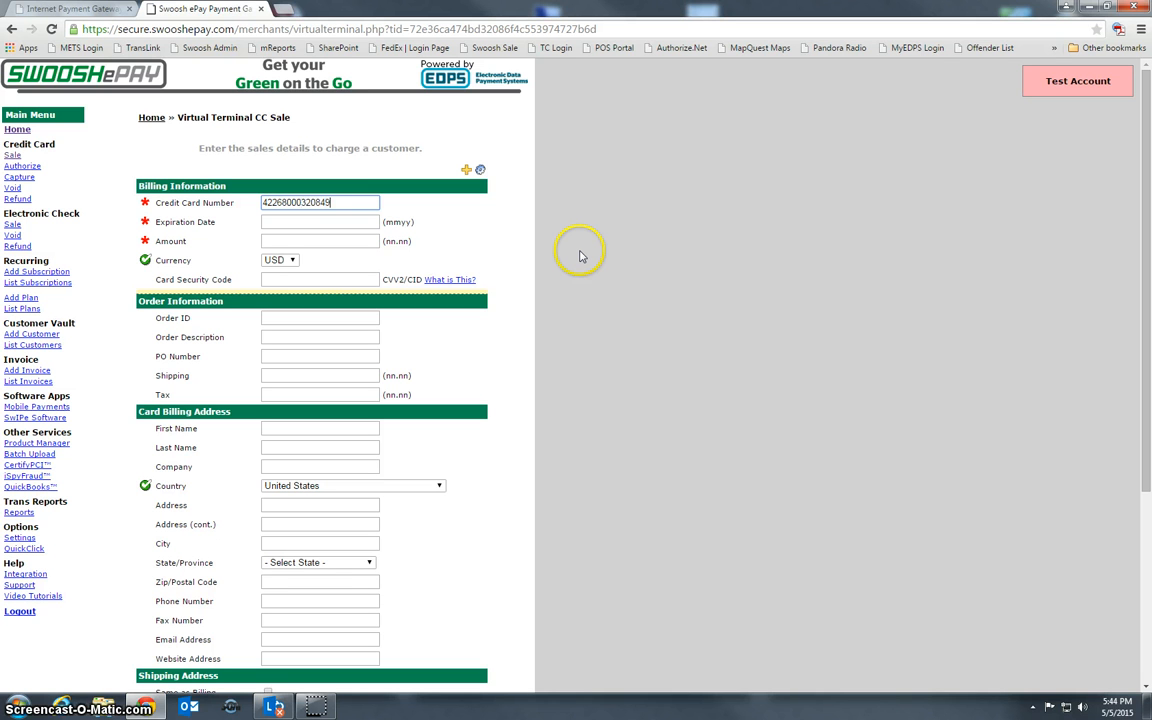
pyautogui.press('Tab')
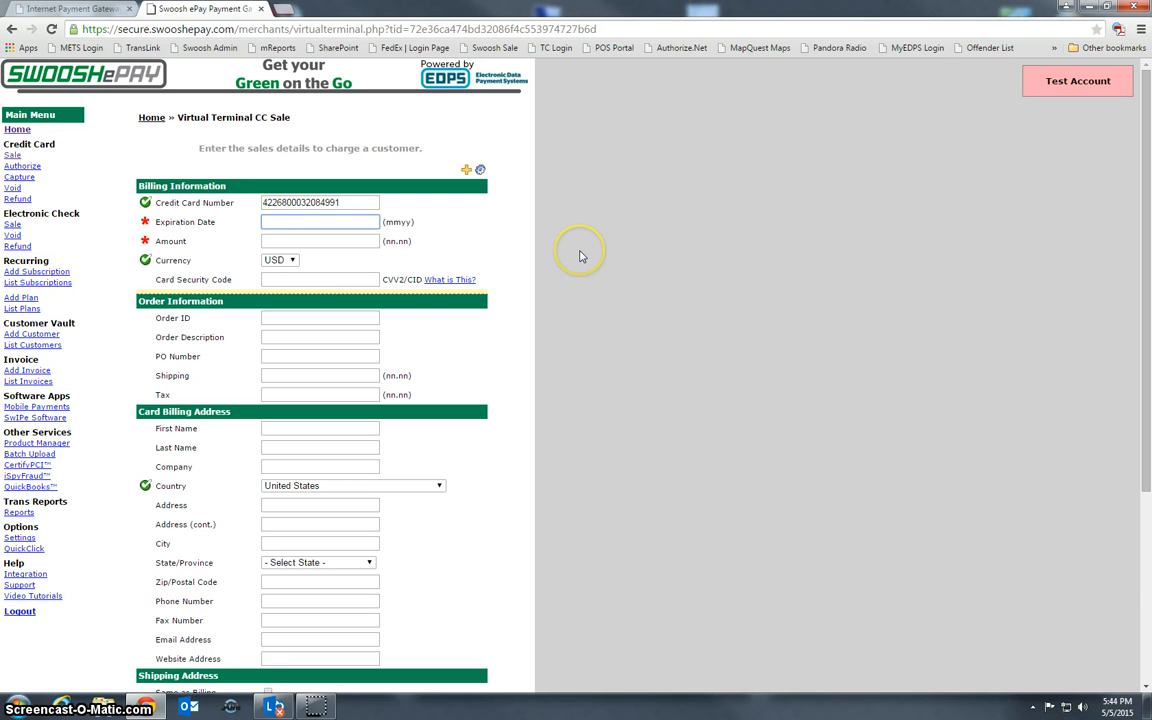
pyautogui.press('Tab')
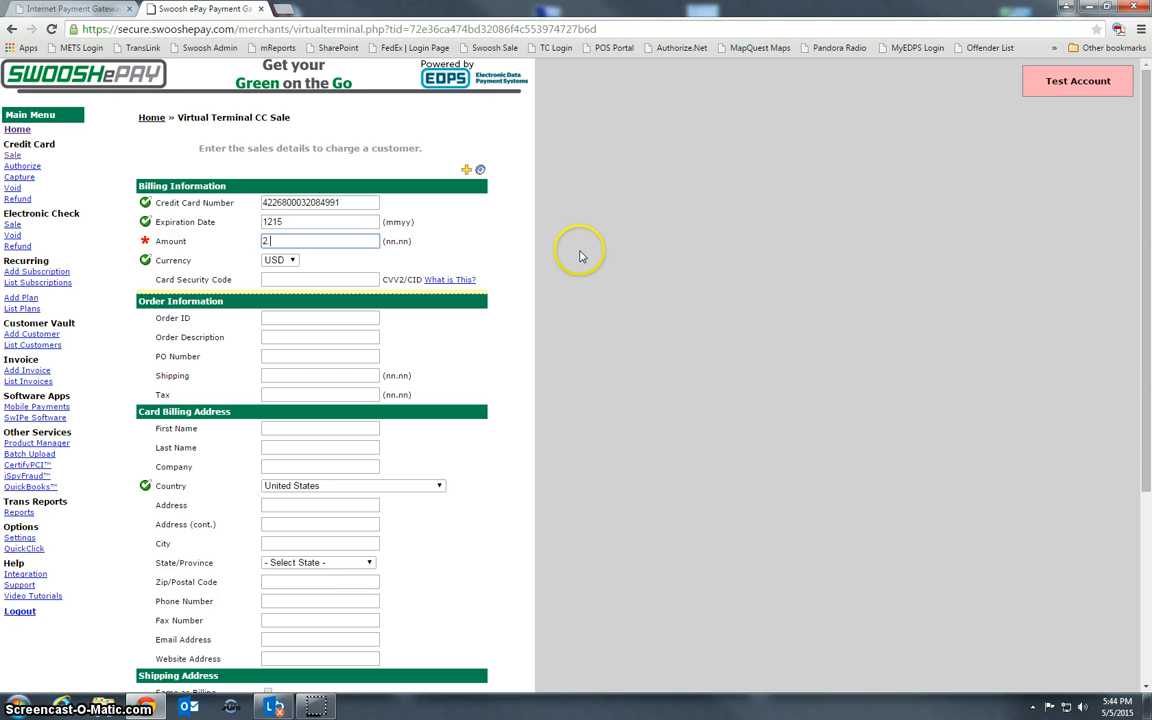
pyautogui.press('Tab')
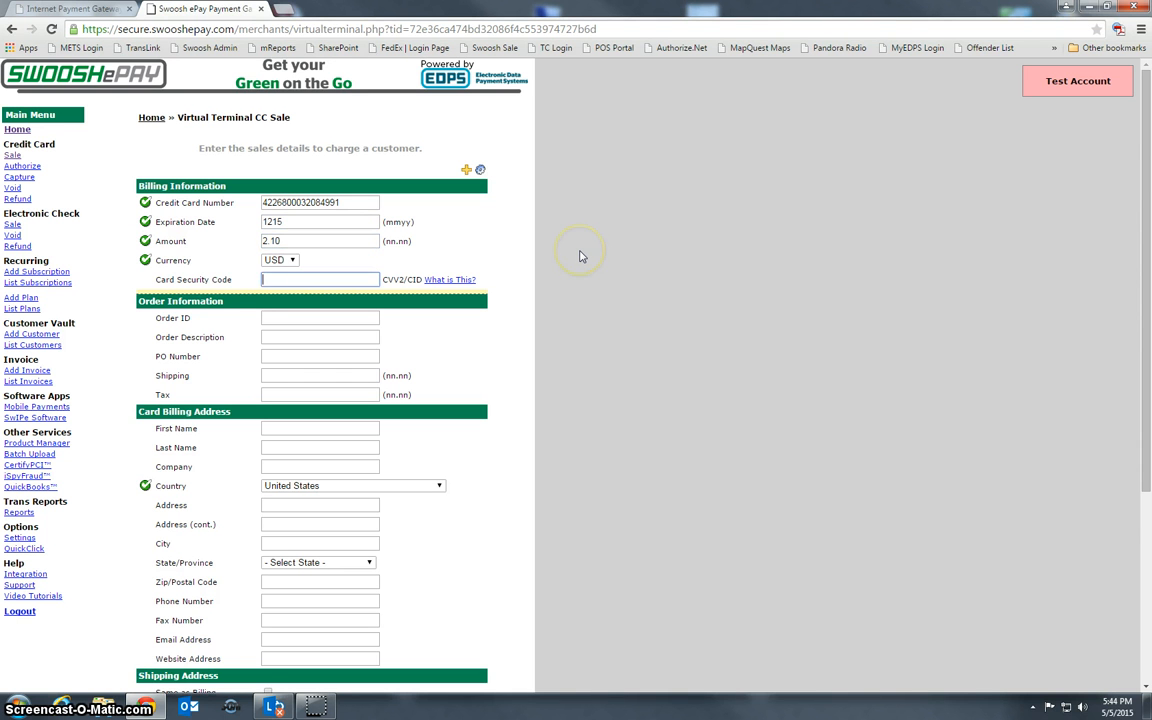
pyautogui.press('Tab')
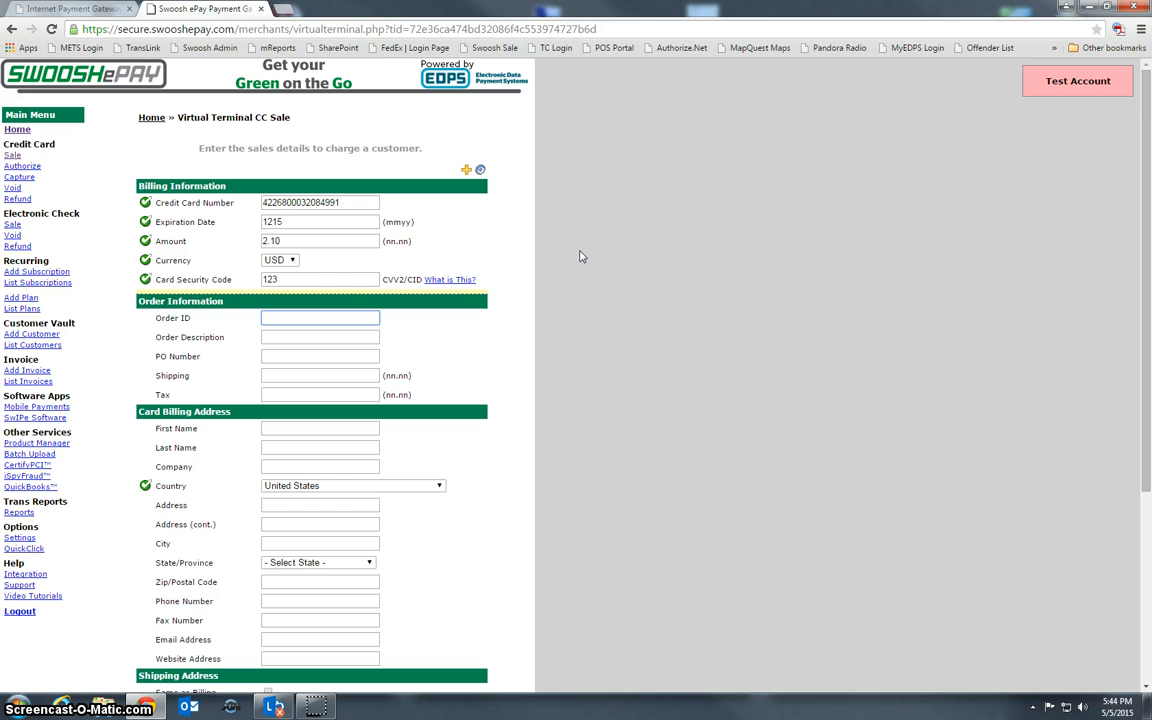
pyautogui.press('Tab')
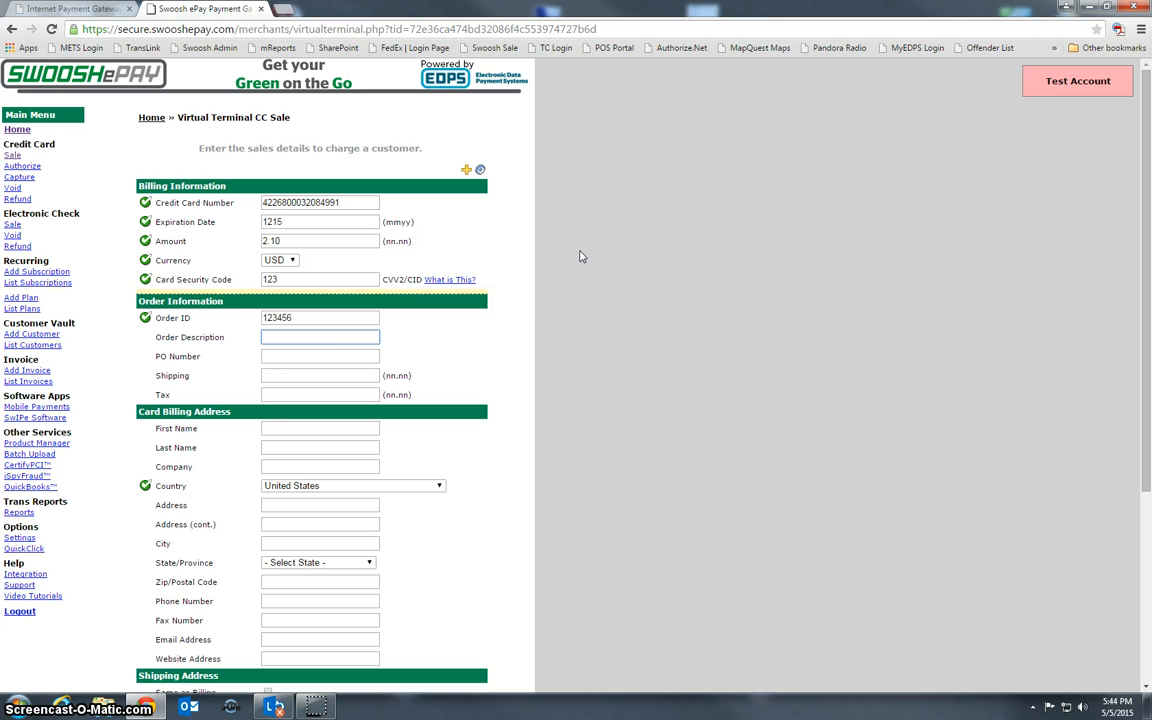
# Step through the PO, shipping and tax fields, leaving the shipping amount blank
pyautogui.press('Tab')
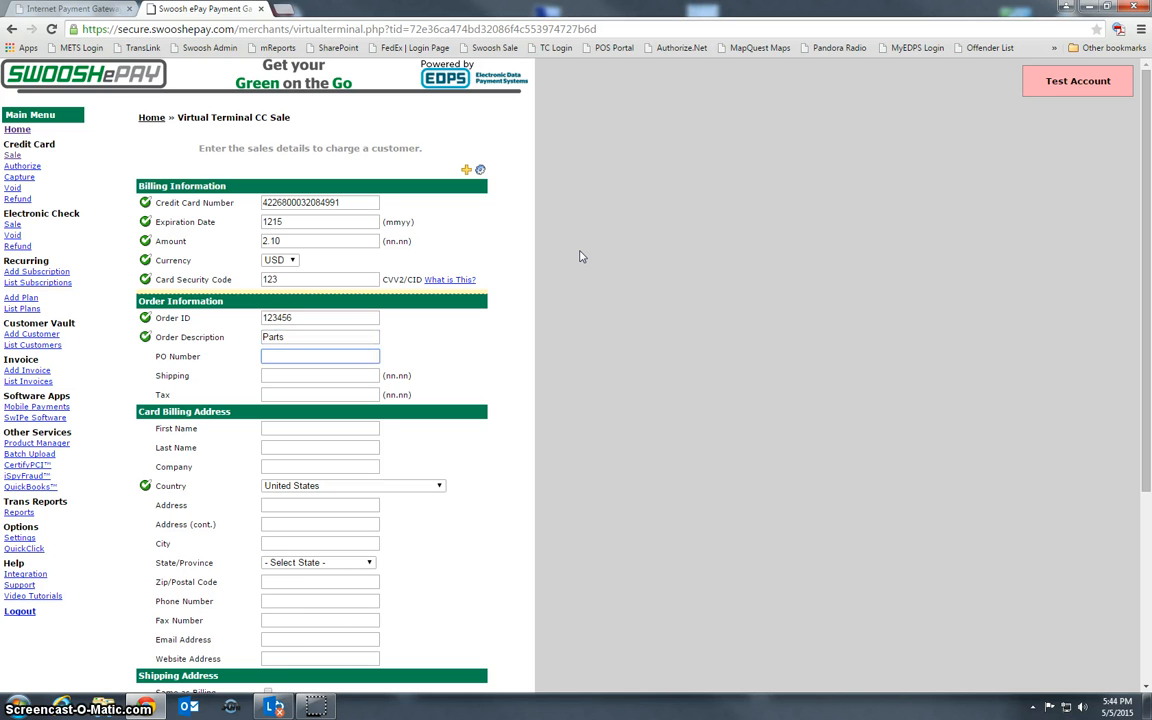
pyautogui.press('Tab')
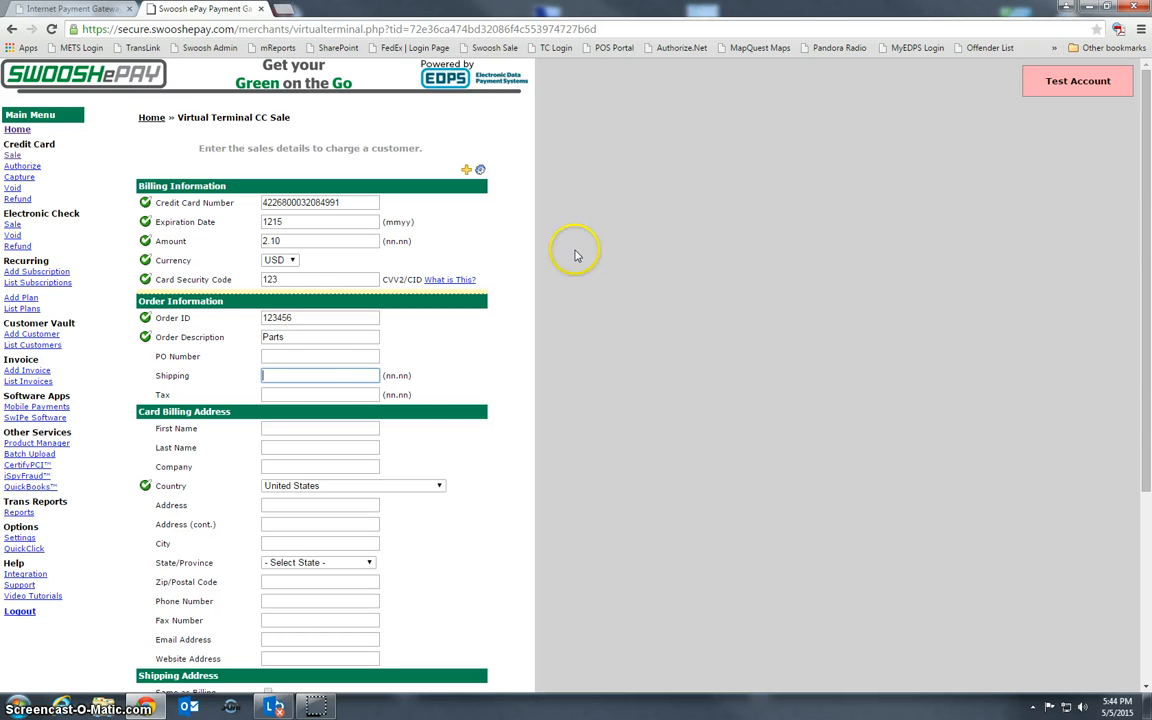
pyautogui.press('Tab')
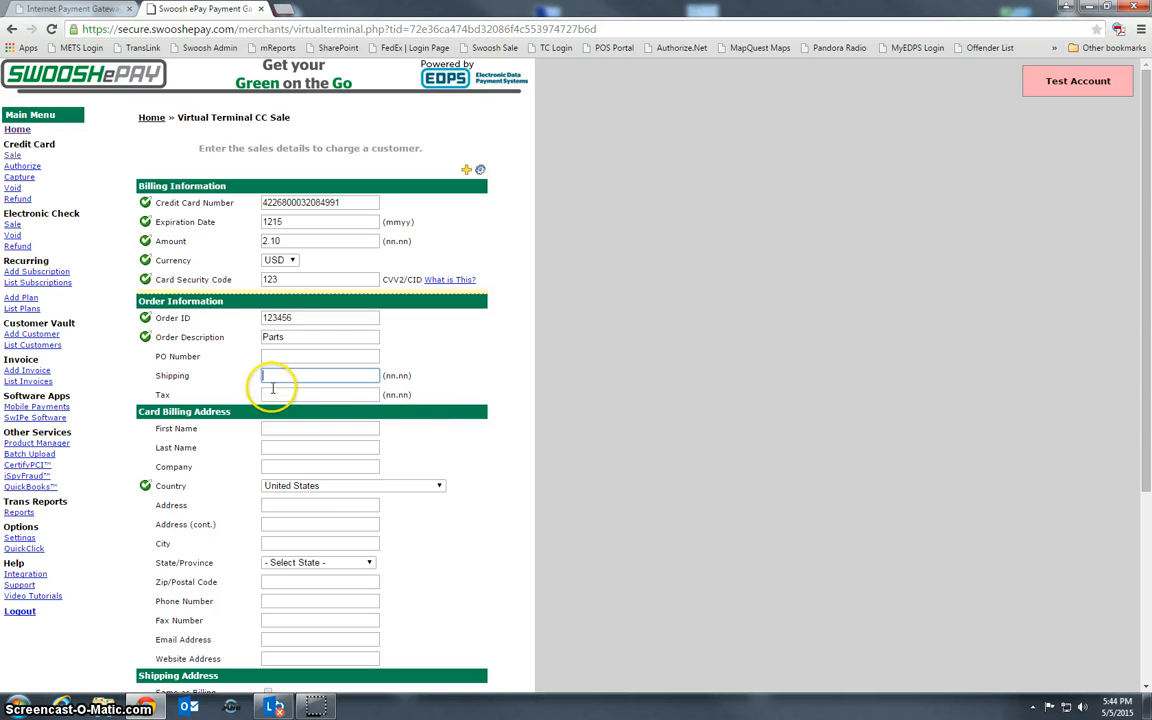
pyautogui.click(272, 375)
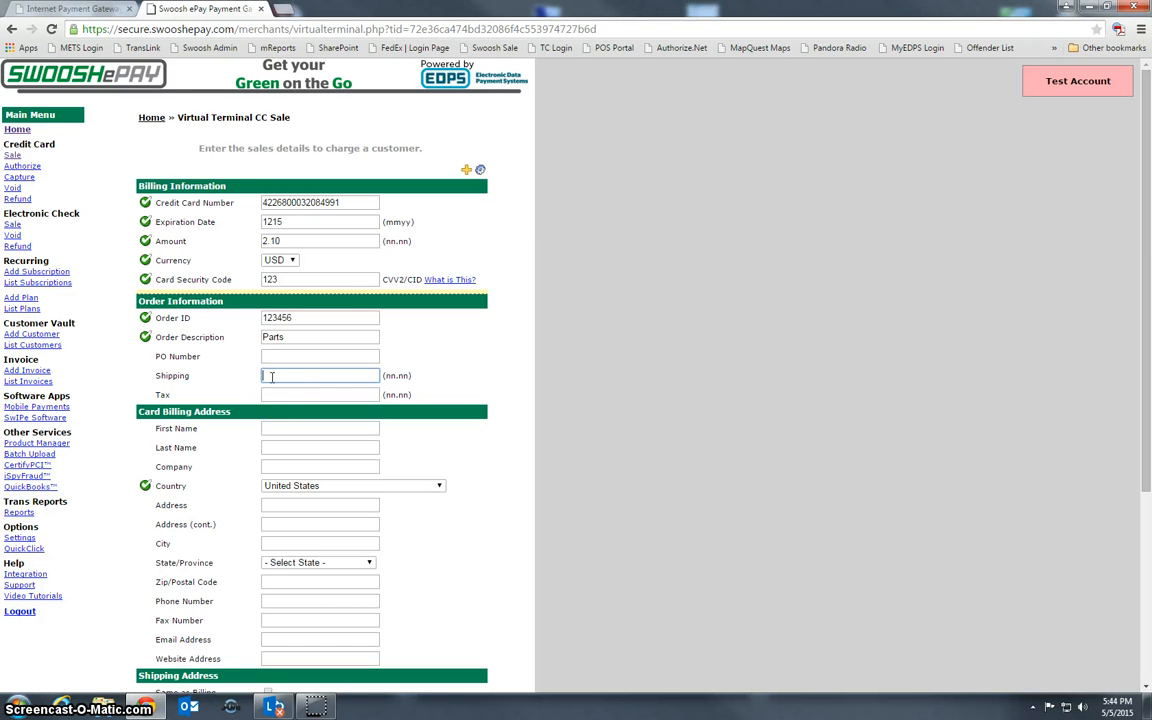
pyautogui.press('Tab')
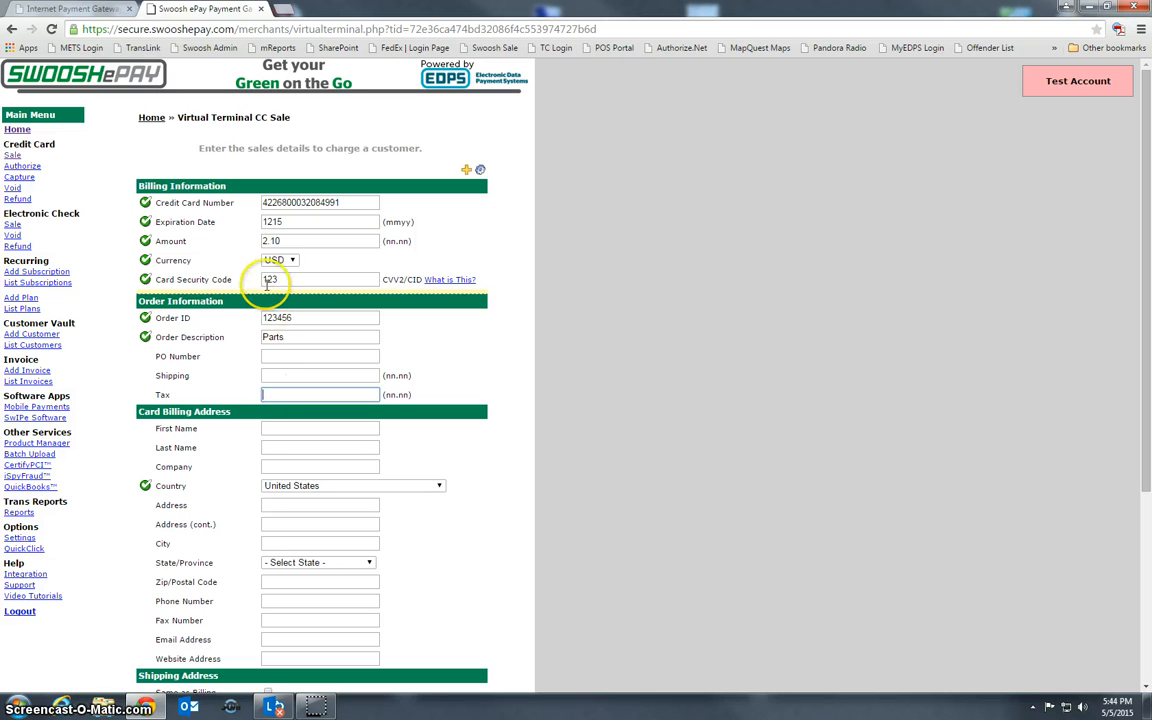
pyautogui.click(291, 240)
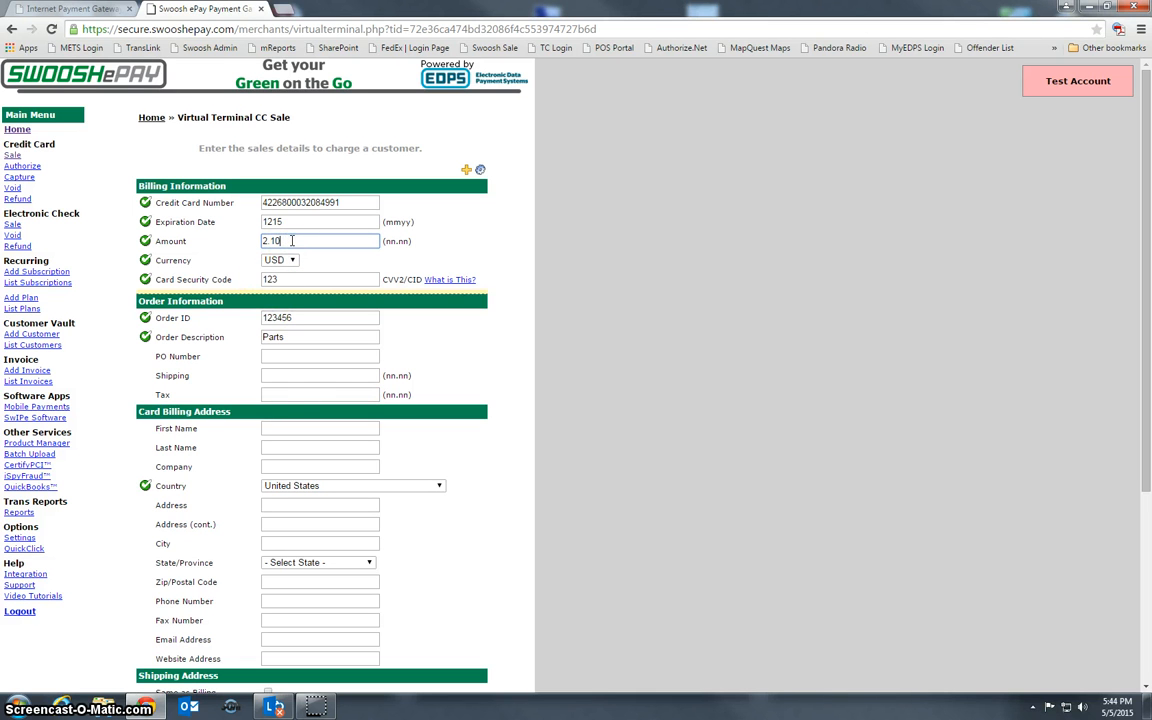
pyautogui.click(281, 375)
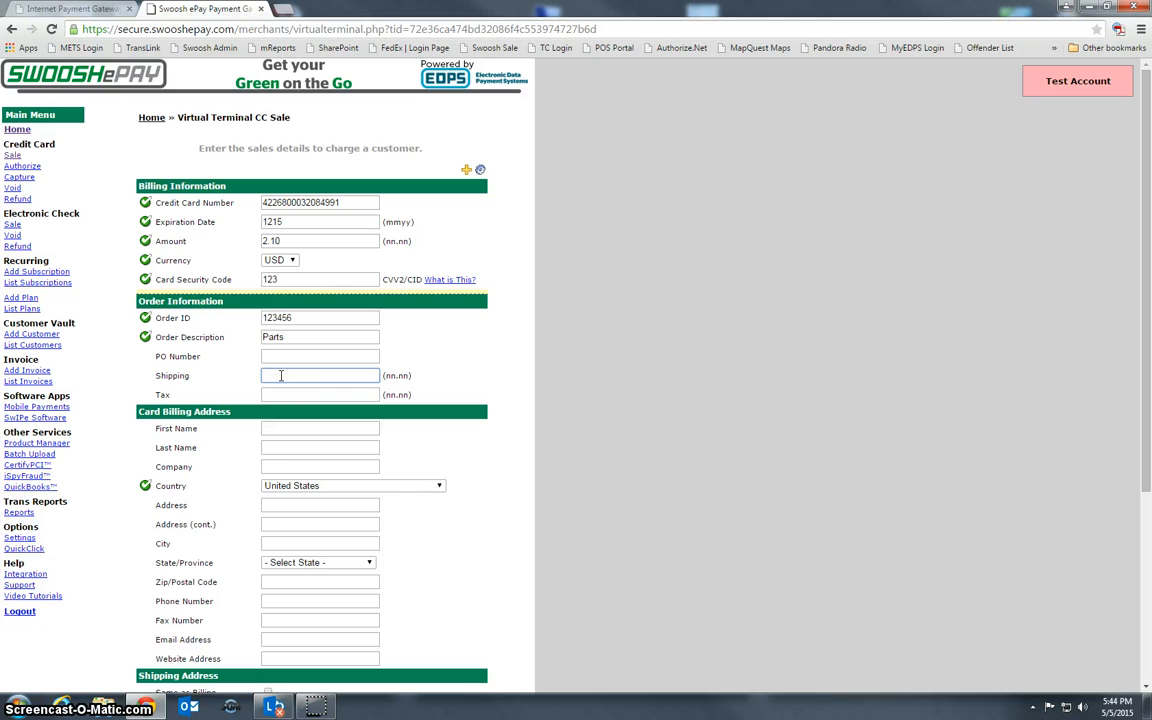
pyautogui.write('2.00')
pyautogui.press('BackSpace')
pyautogui.press('BackSpace')
pyautogui.press('BackSpace')
pyautogui.press('BackSpace')
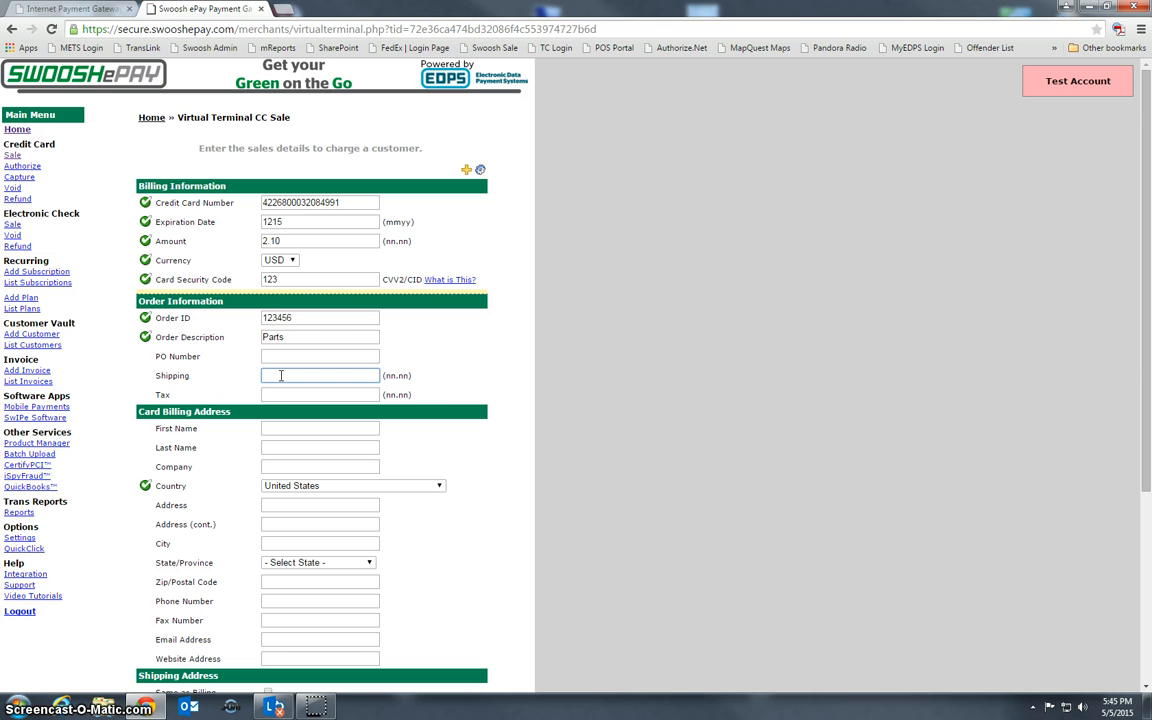
pyautogui.scroll(-1, 211, 462)
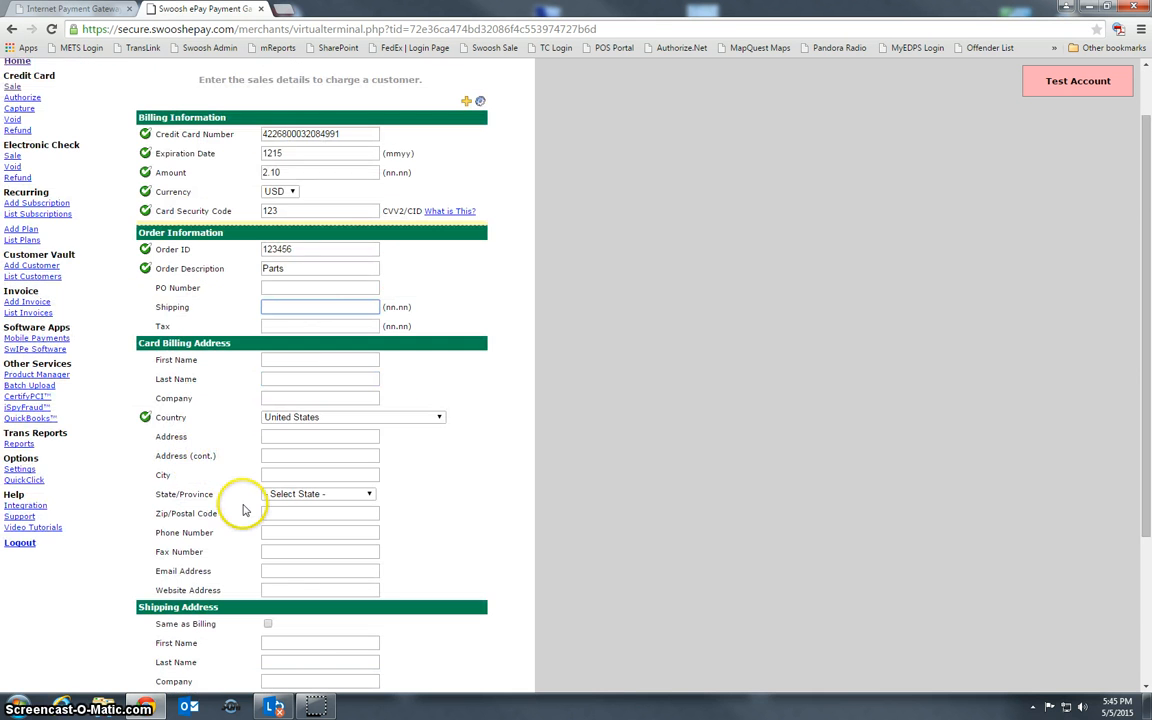
pyautogui.scroll(-2, 220, 460)
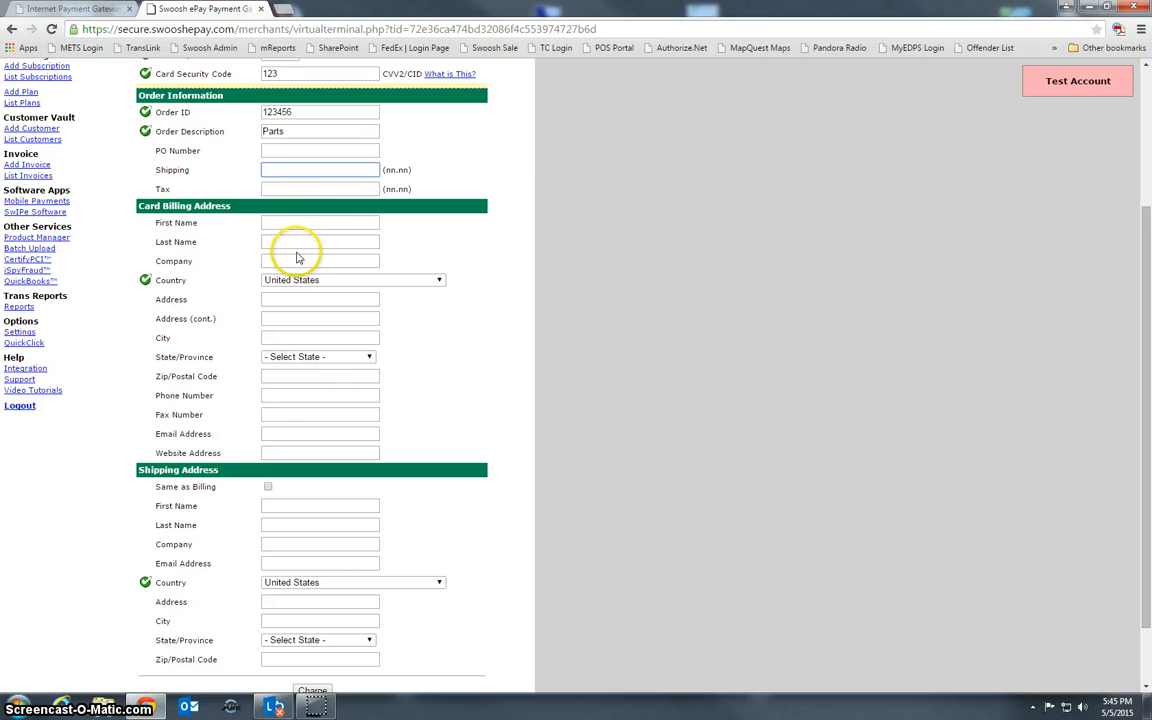
pyautogui.click(322, 510)
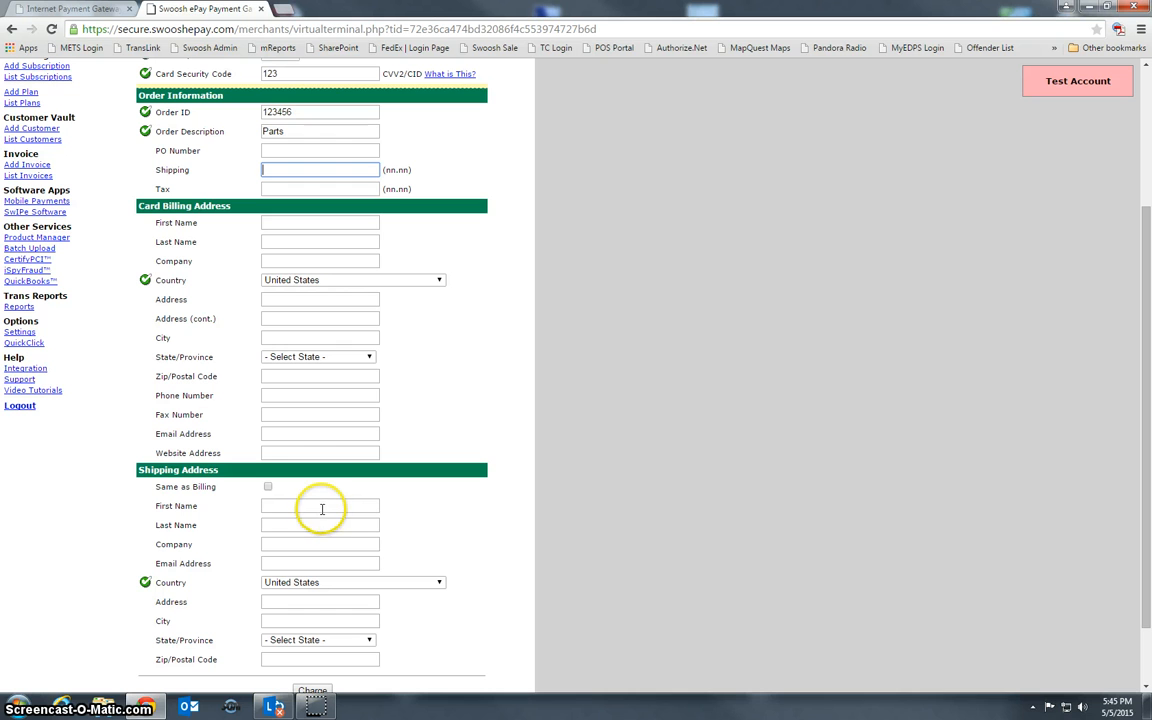
# Enter the billing street address and ZIP code, skipping the second address line and city
pyautogui.click(294, 300)
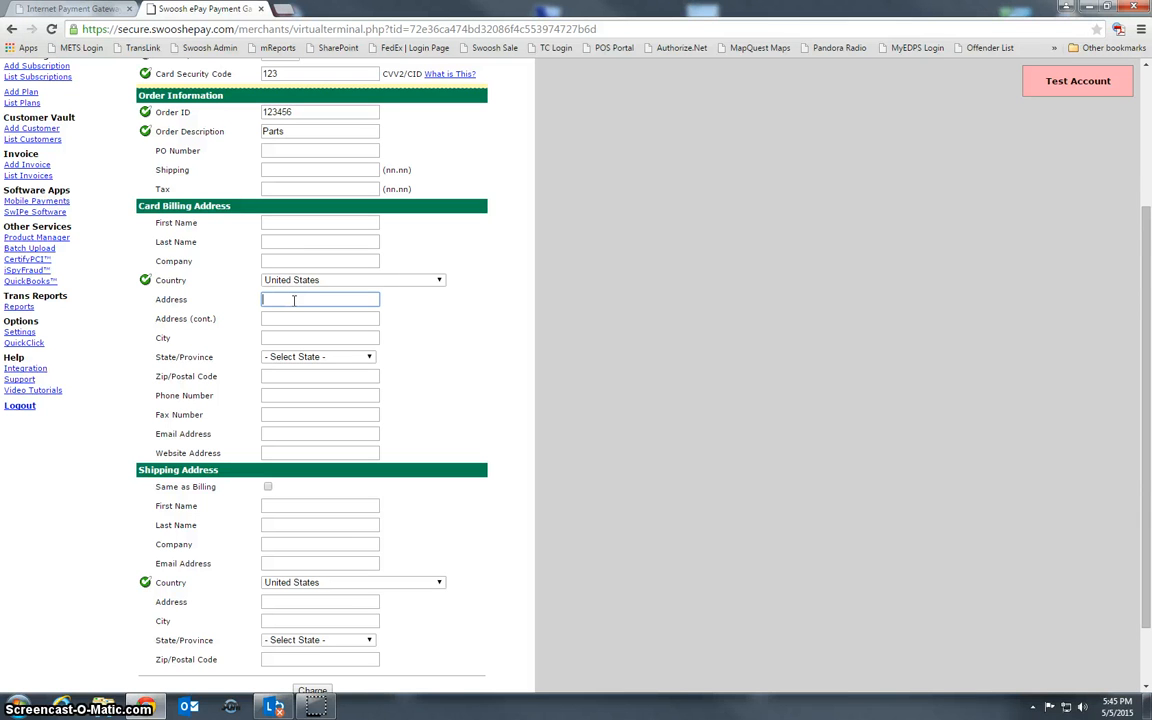
pyautogui.write('35')
pyautogui.press('Tab')
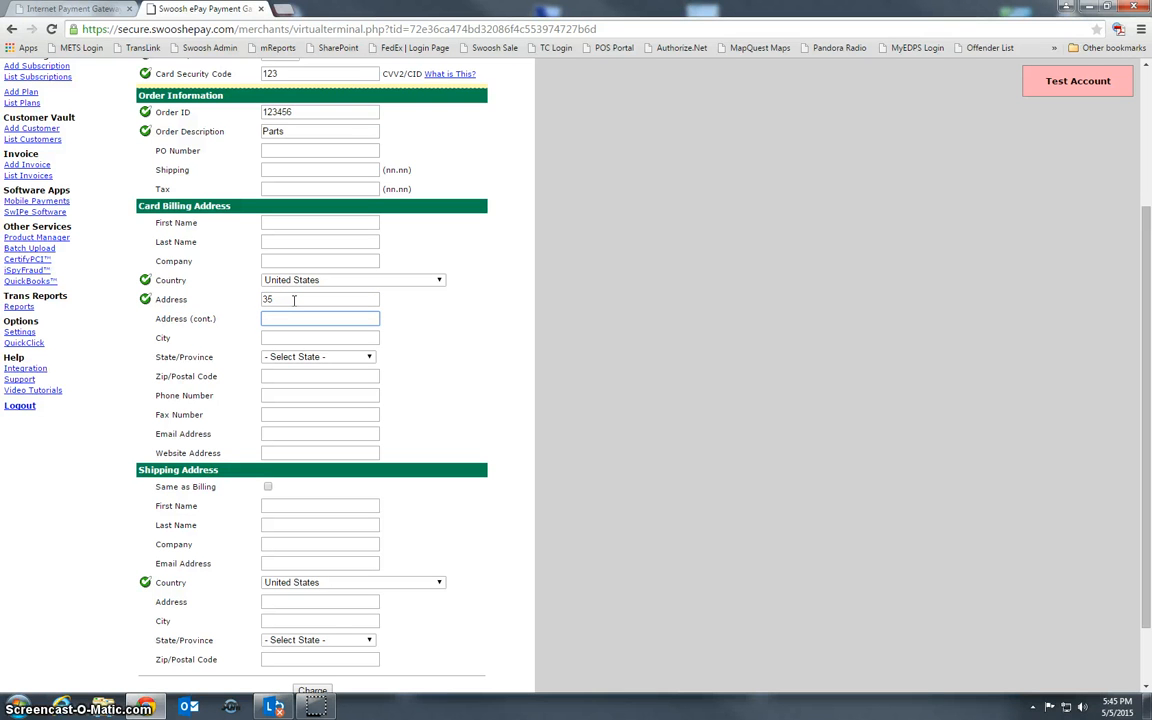
pyautogui.press('Tab')
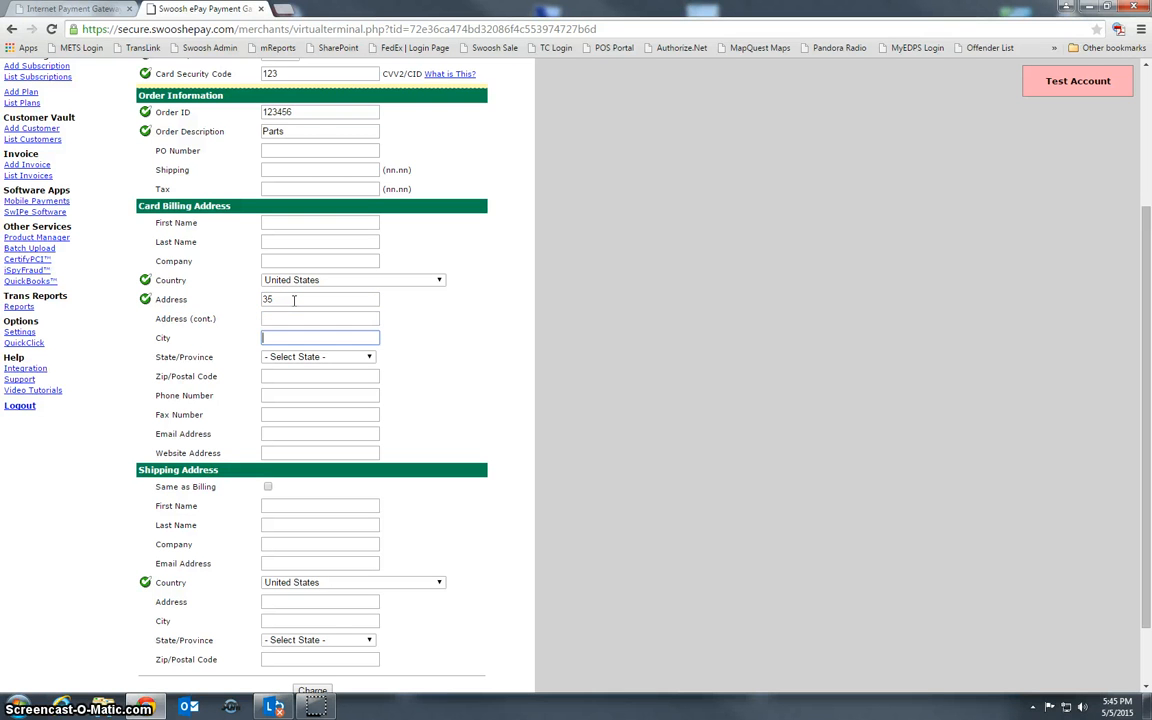
pyautogui.press('Tab')
pyautogui.press('Tab')
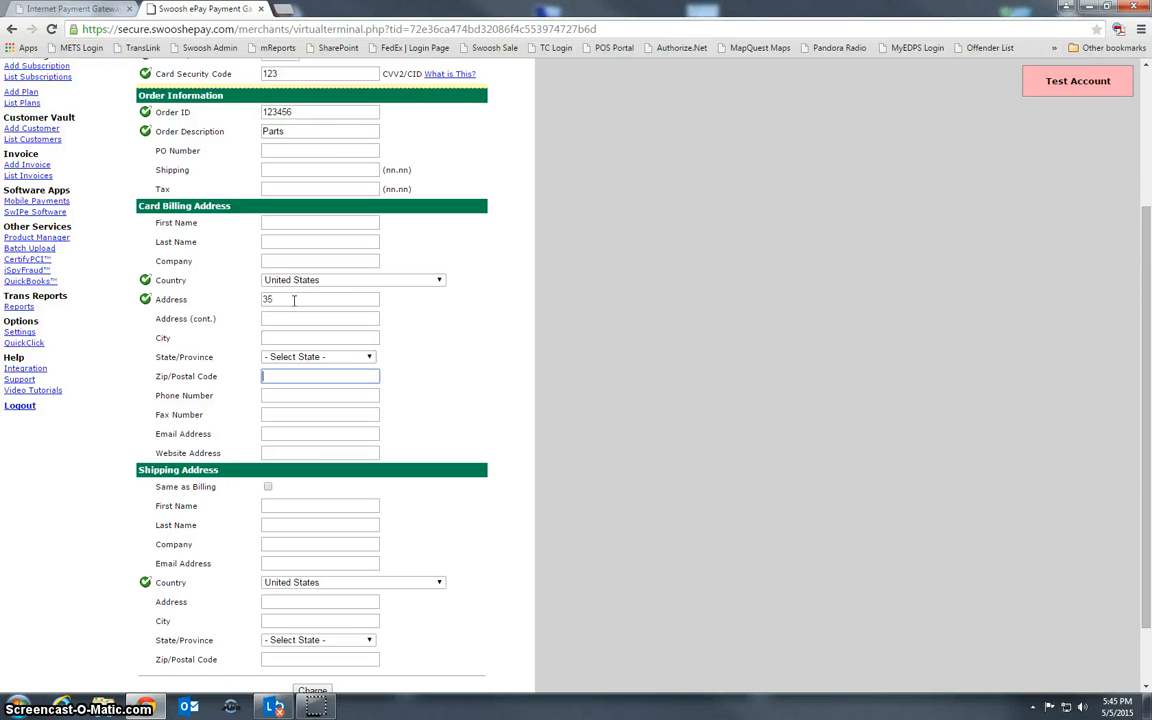
pyautogui.write('4466')
pyautogui.press('Tab')
pyautogui.press('Tab')
pyautogui.press('Tab')
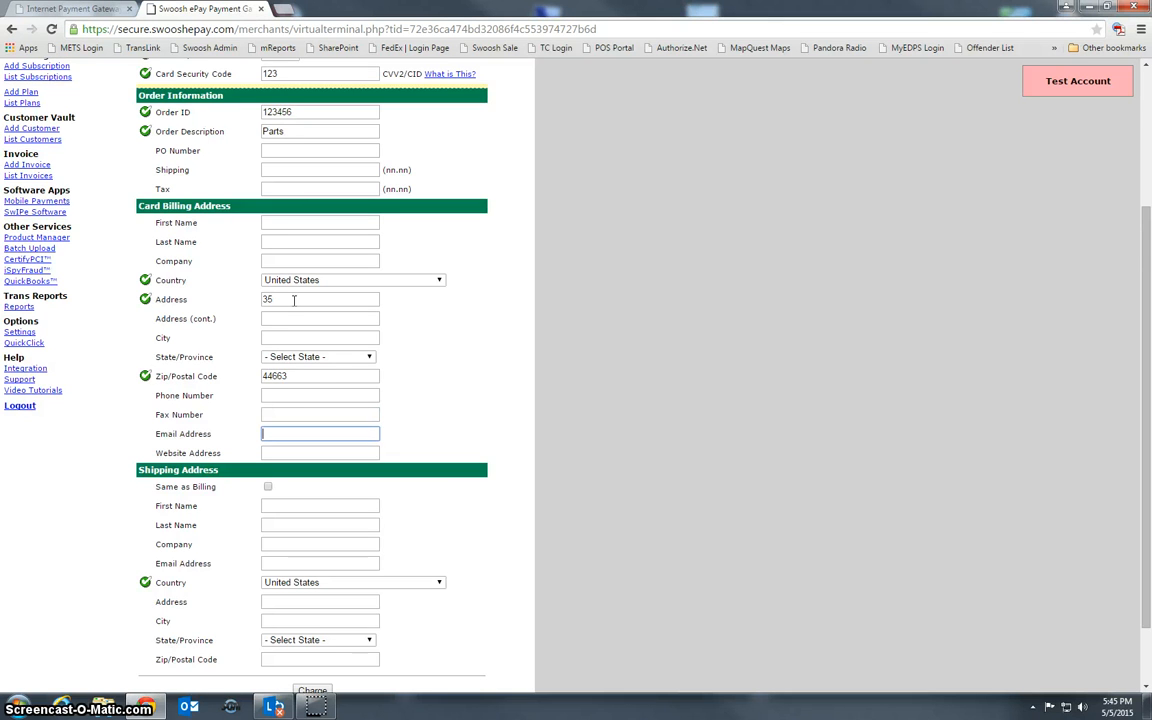
pyautogui.scroll(-1, 291, 375)
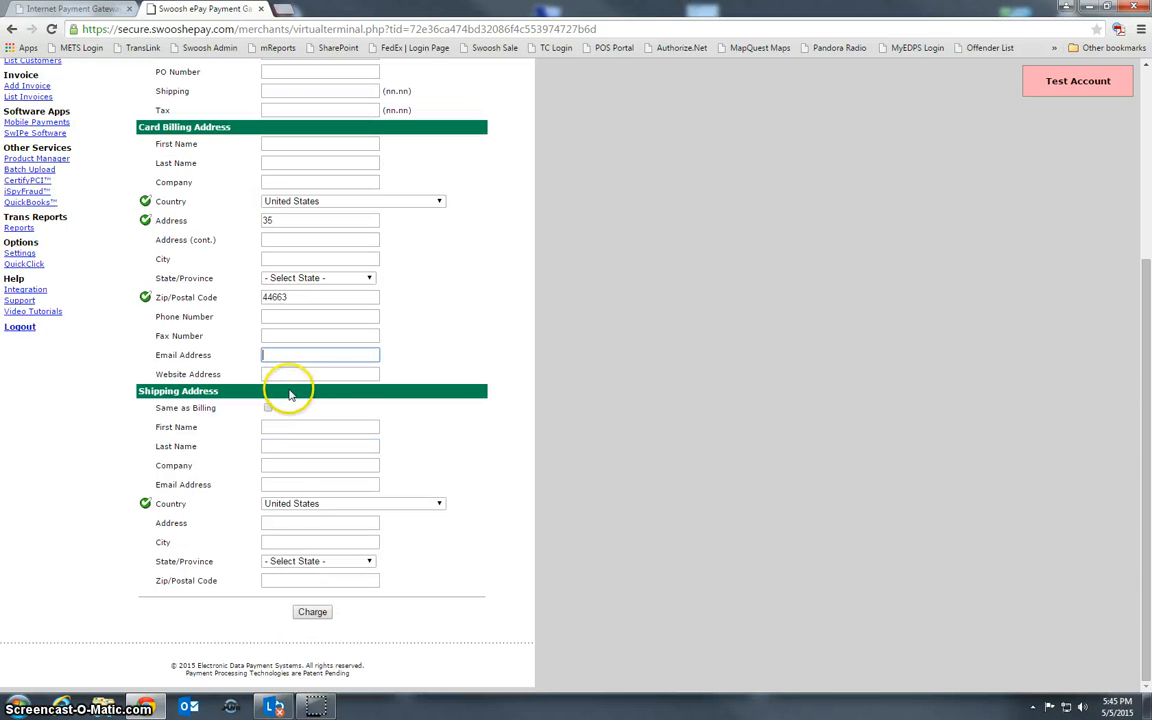
# Toggle Same as Billing on and off, leaving the shipping address empty
pyautogui.click(268, 409)
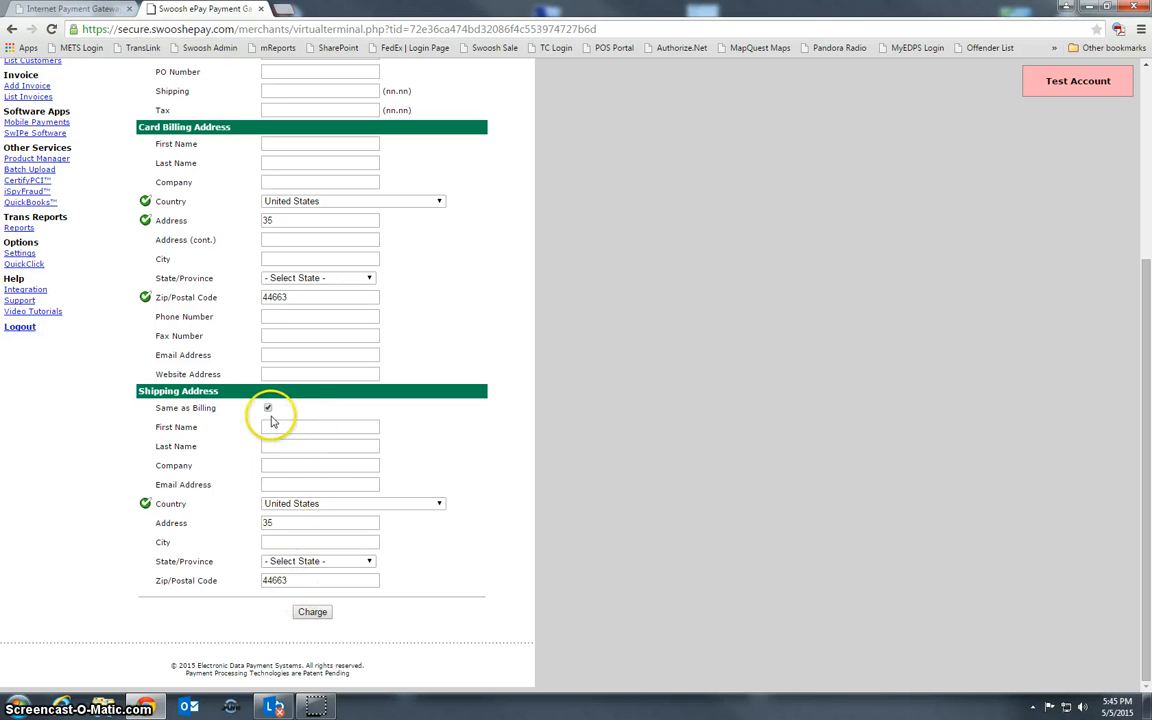
pyautogui.click(268, 408)
pyautogui.click(268, 428)
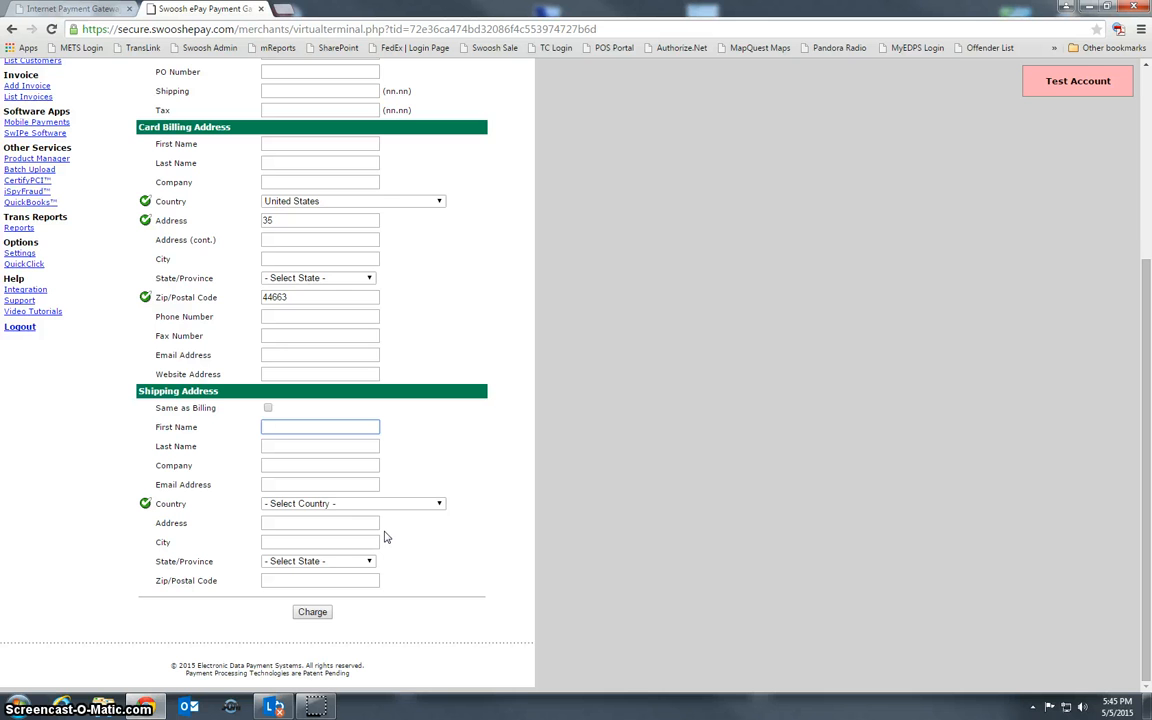
pyautogui.scroll(3, 383, 532)
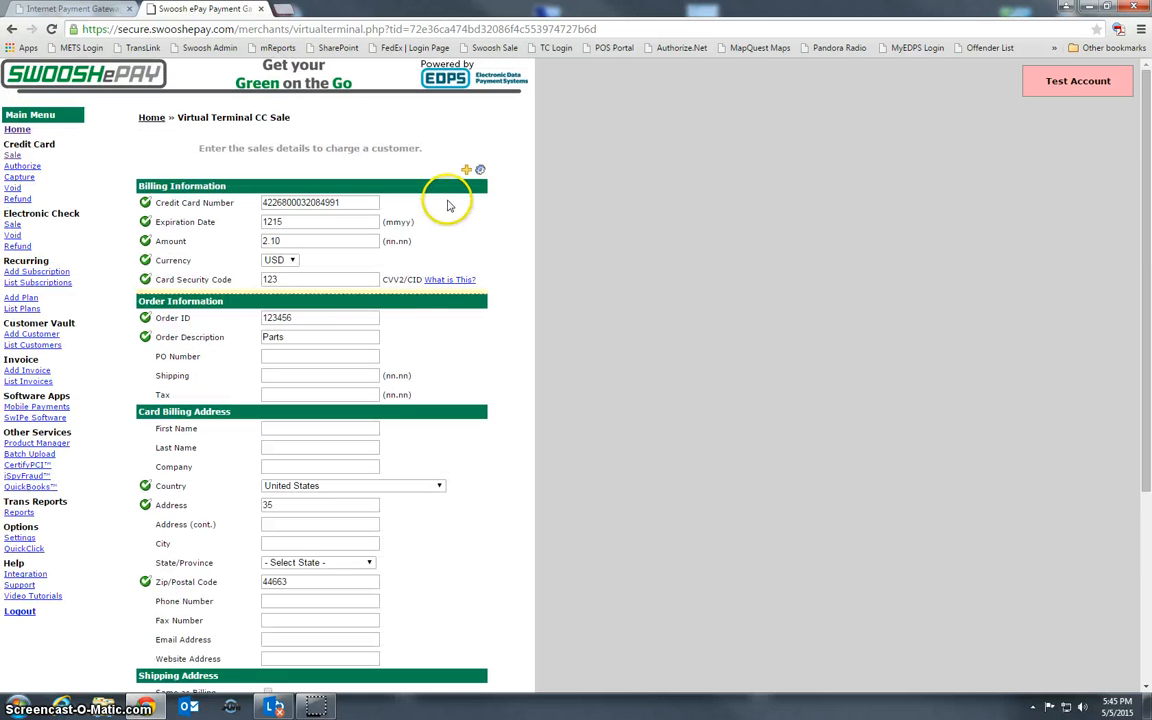
pyautogui.scroll(-2, 450, 210)
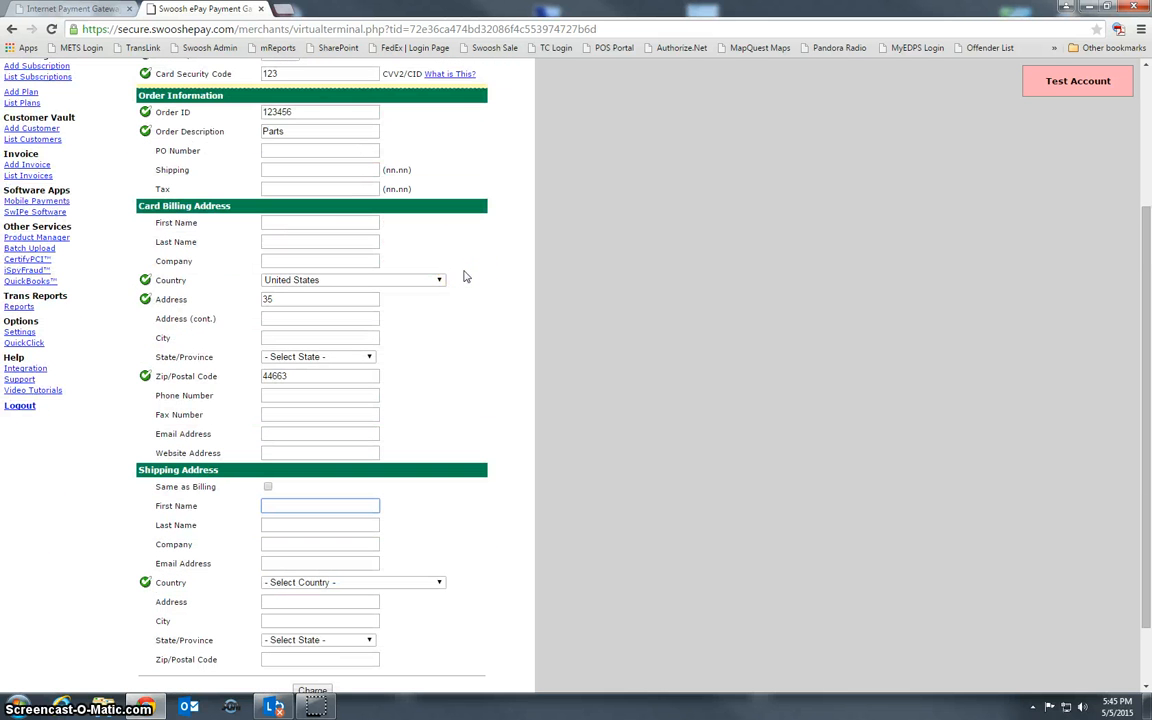
pyautogui.scroll(1, 464, 276)
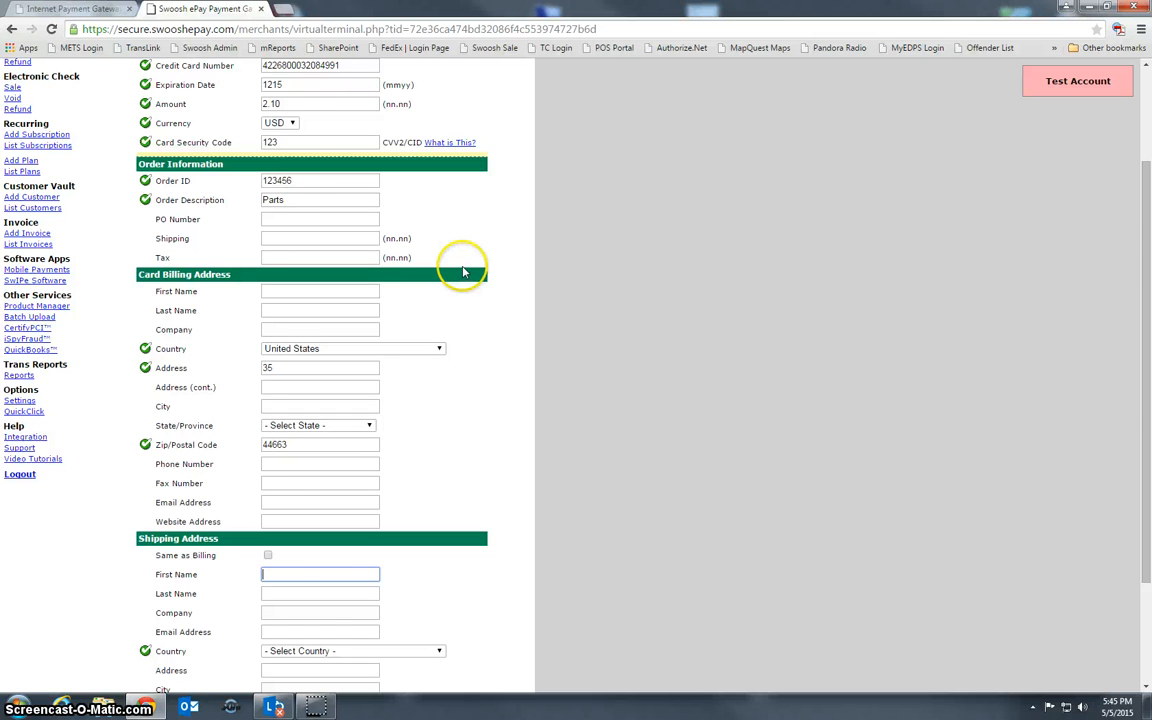
pyautogui.scroll(2, 460, 272)
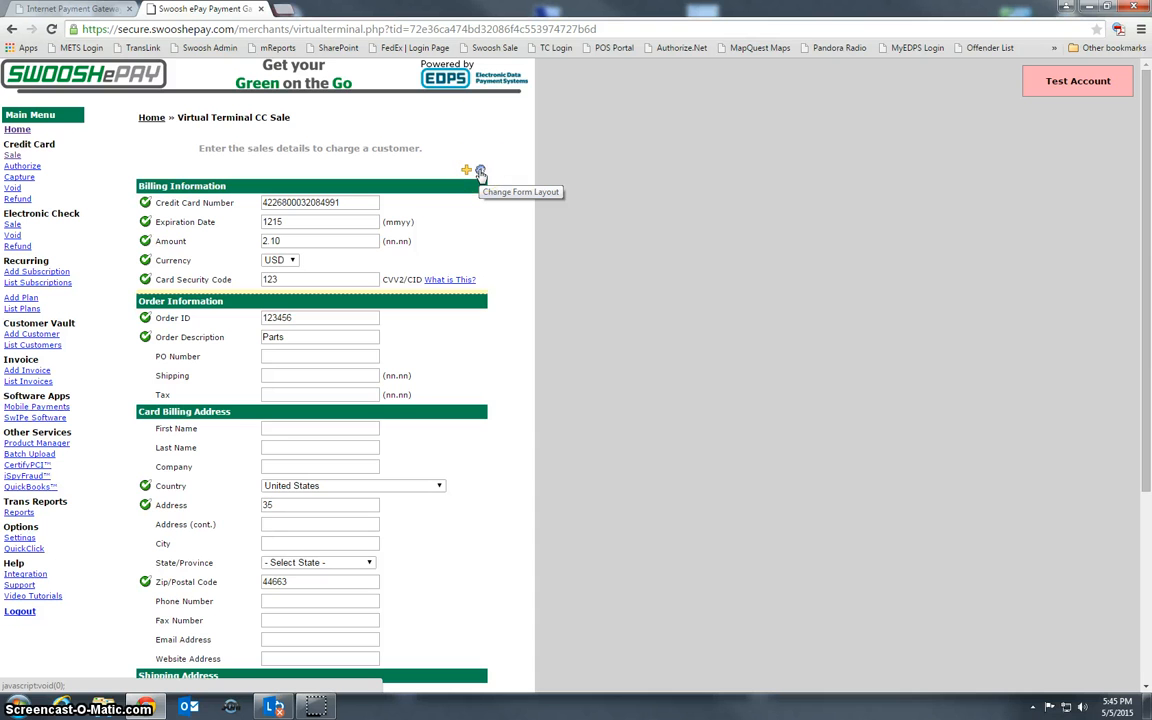
# In form layout editing, hide the billing phone, fax and email fields
pyautogui.click(480, 172)
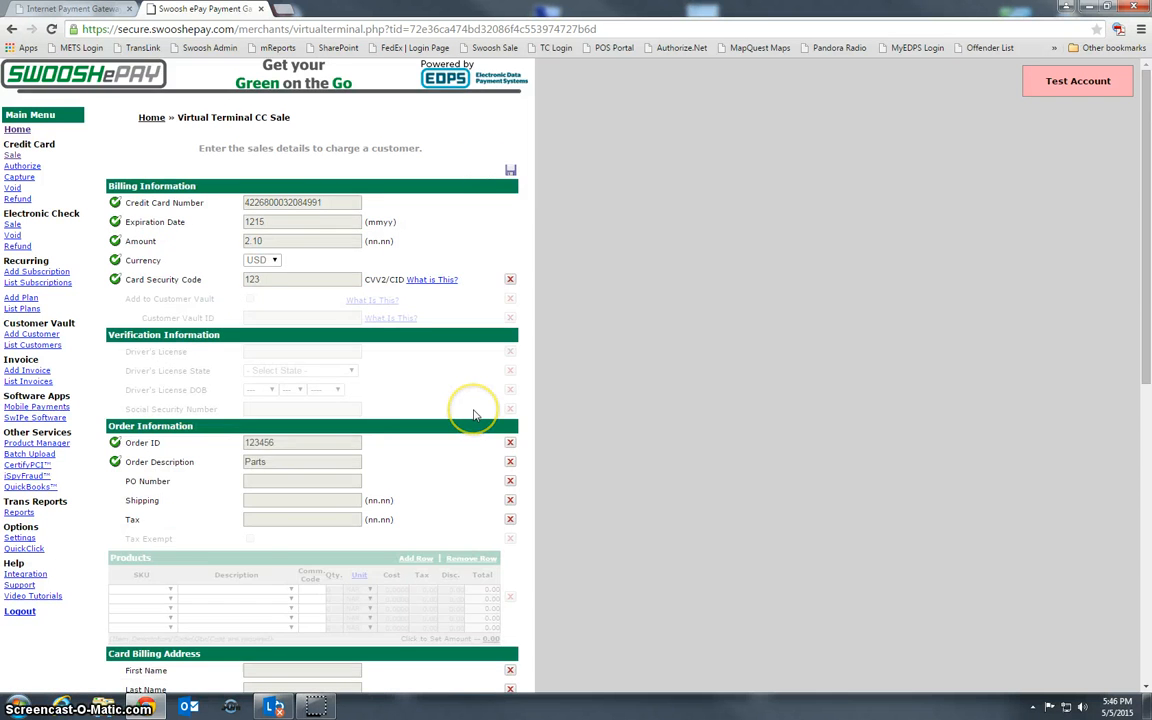
pyautogui.scroll(-2, 474, 412)
pyautogui.scroll(-3, 474, 412)
pyautogui.click(510, 381)
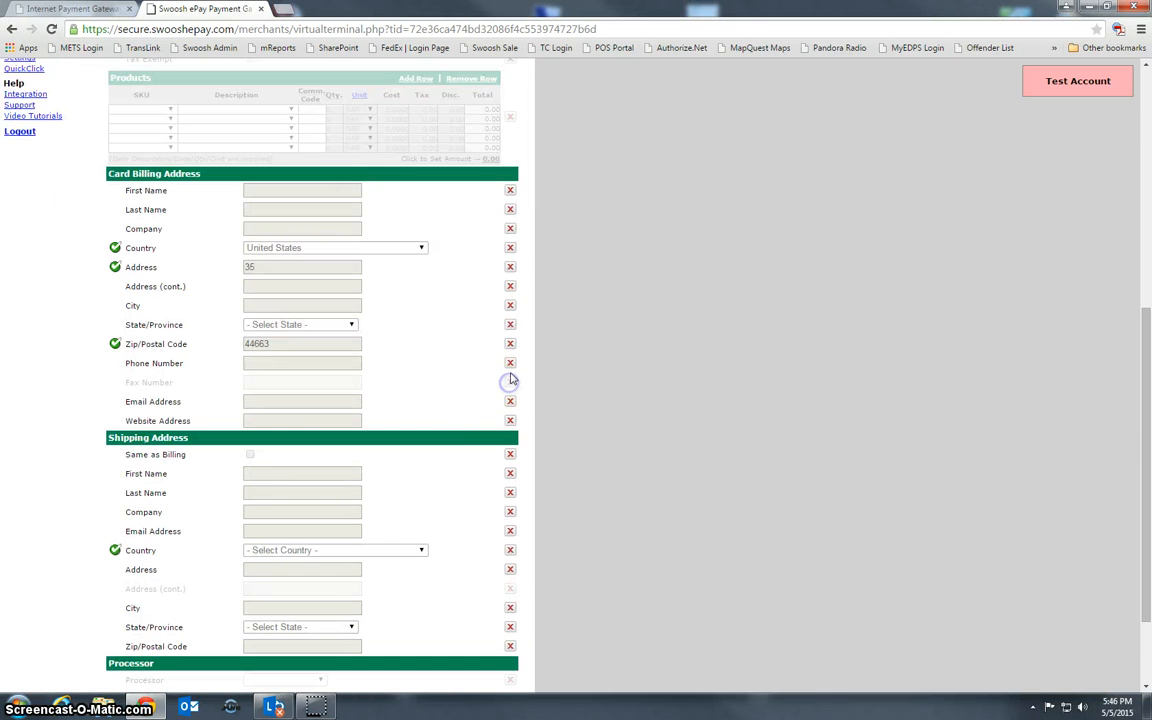
pyautogui.click(510, 364)
pyautogui.click(510, 402)
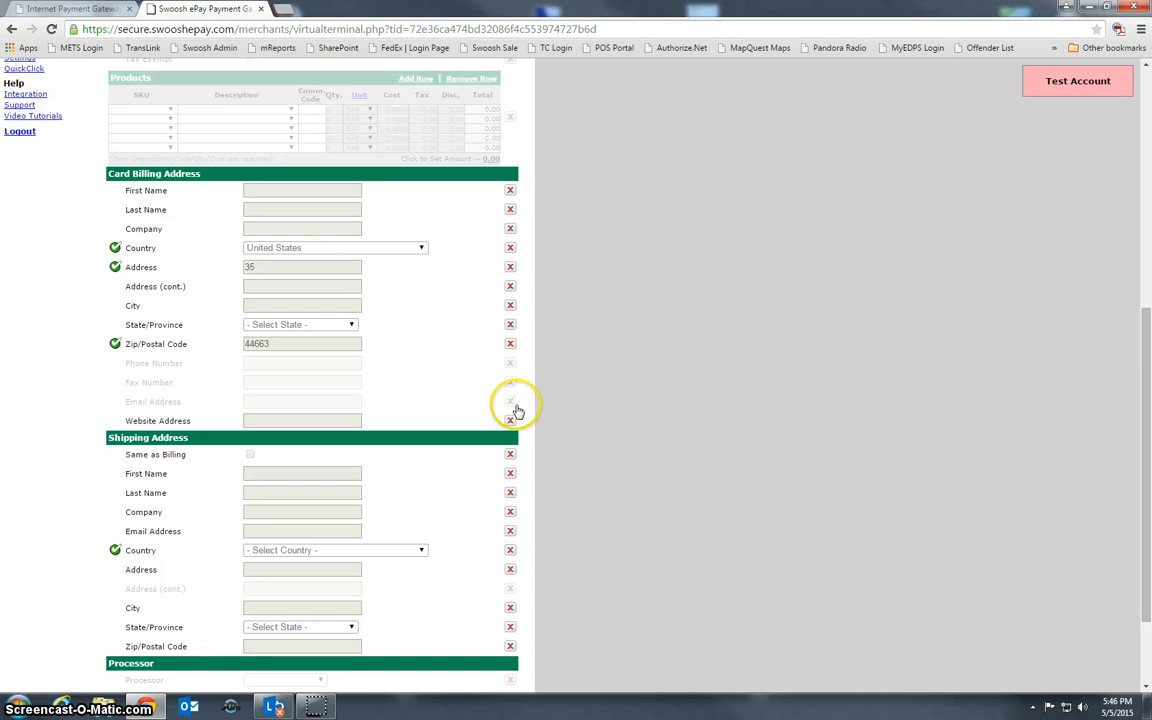
pyautogui.scroll(-2, 524, 490)
pyautogui.scroll(6, 516, 489)
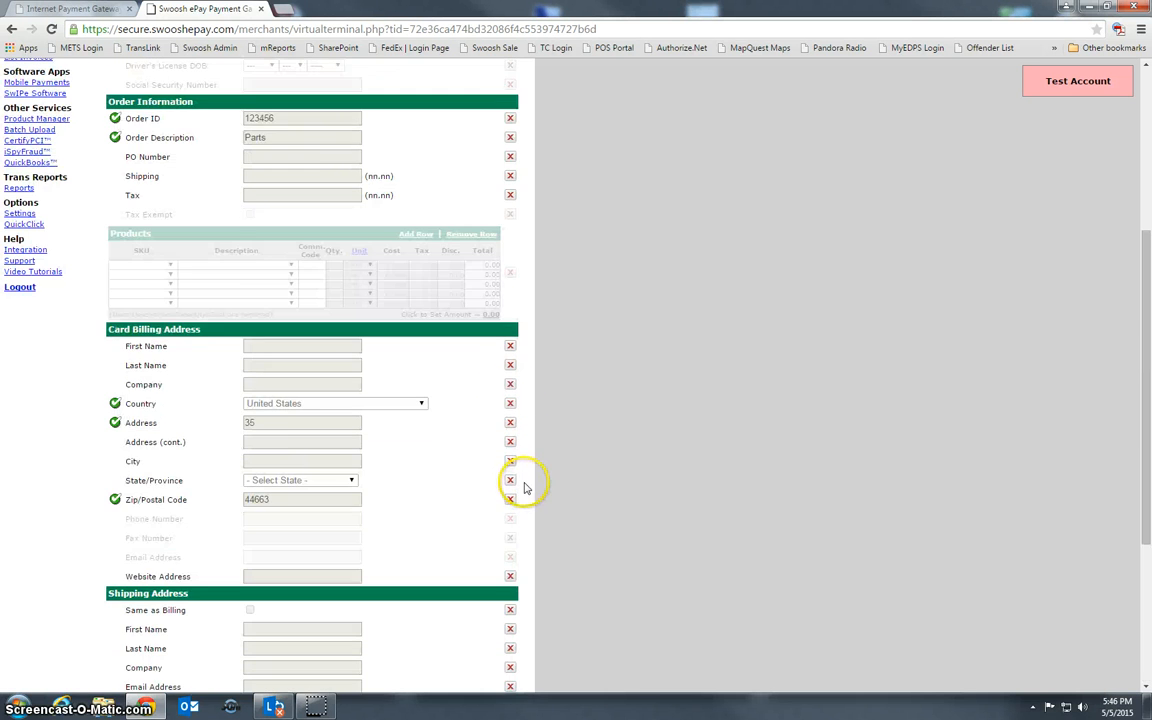
# Collapse the unused optional sections such as Verification and Products, leaving them hidden
pyautogui.click(511, 121)
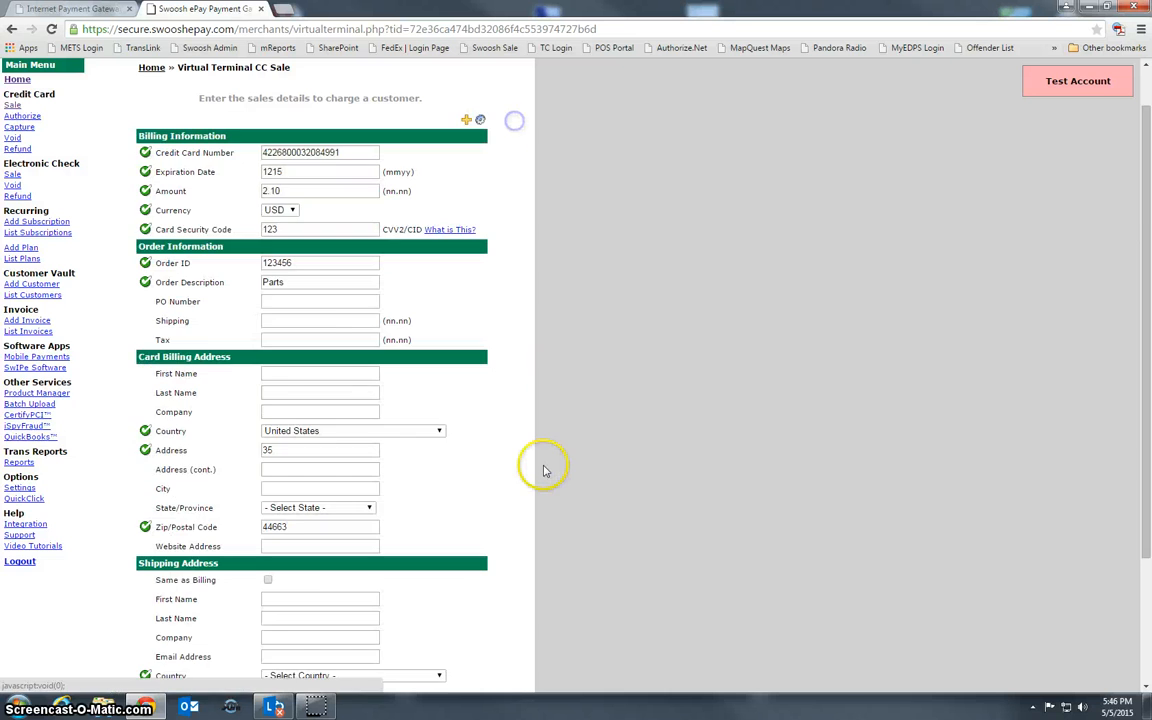
pyautogui.scroll(-3, 543, 465)
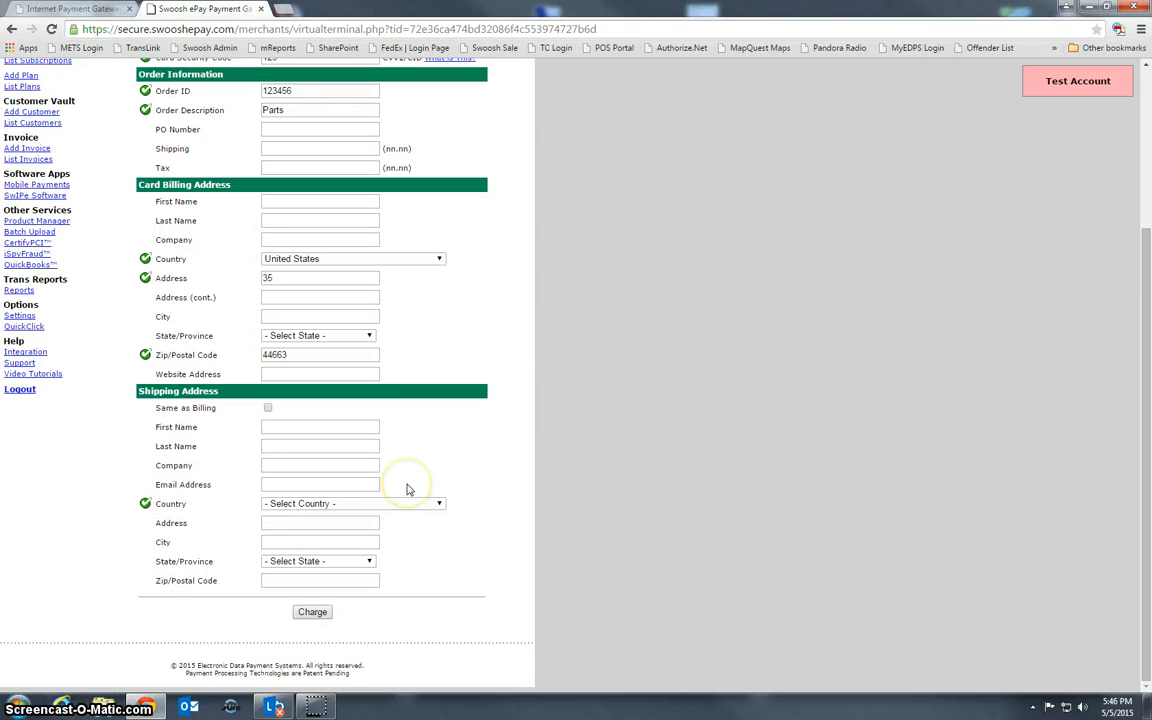
pyautogui.scroll(3, 410, 460)
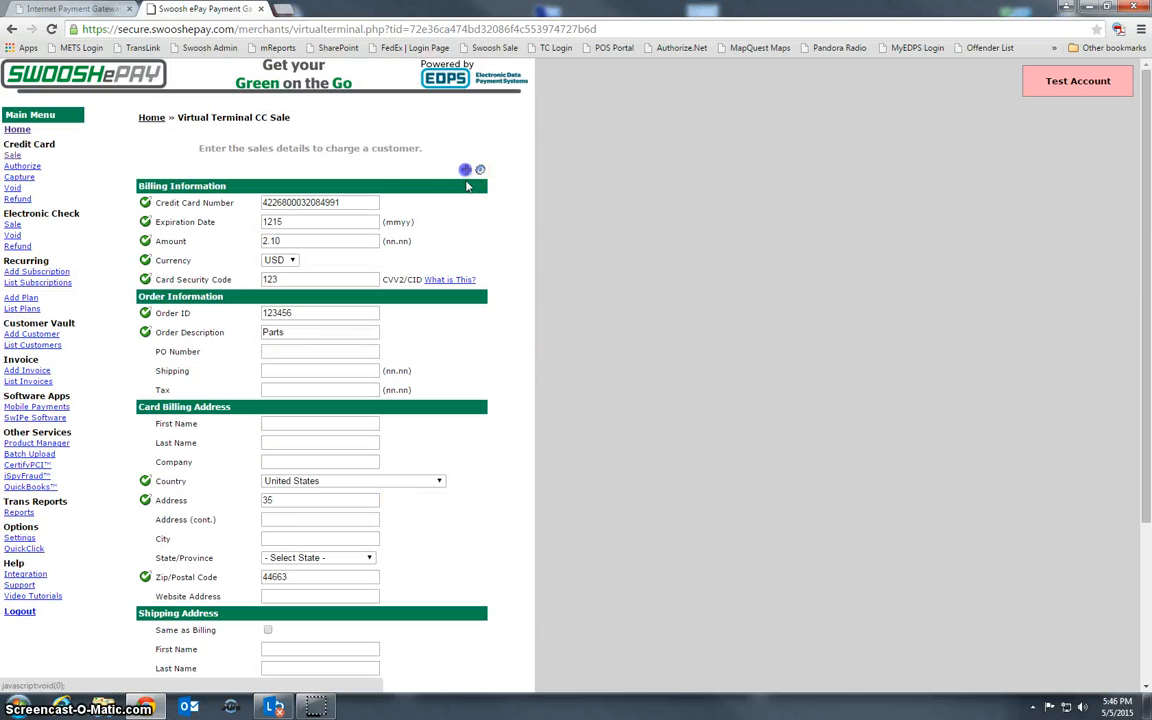
pyautogui.click(466, 170)
pyautogui.scroll(-2, 466, 400)
pyautogui.scroll(-2, 466, 399)
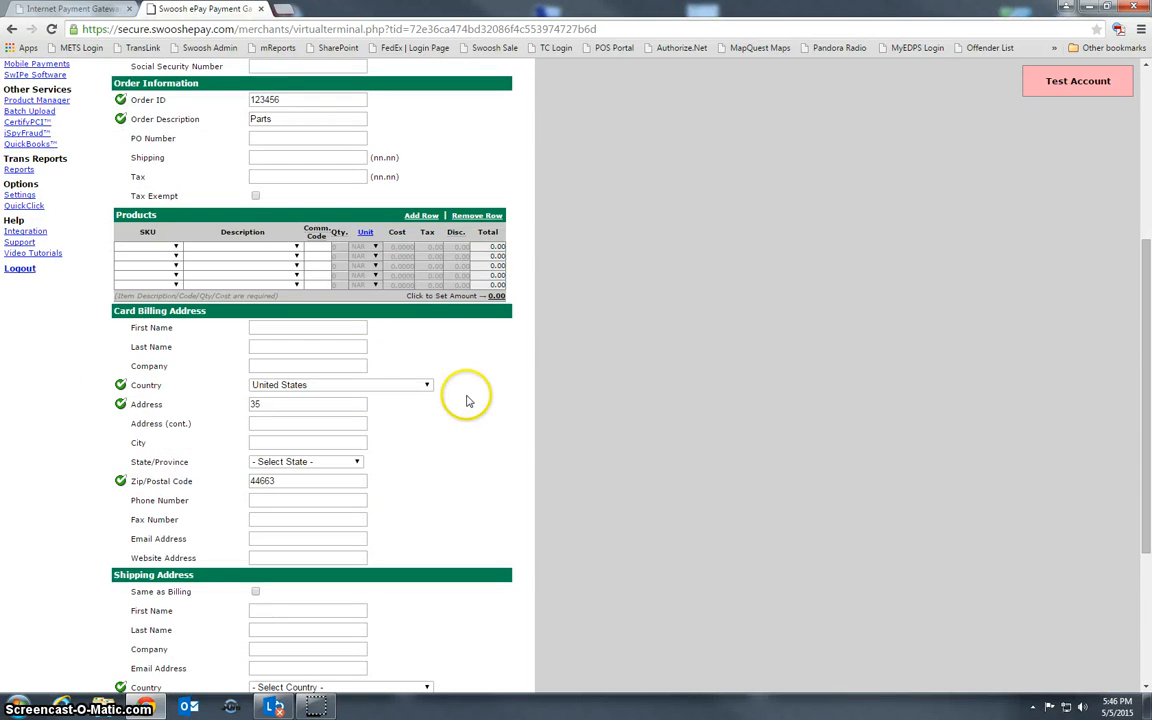
pyautogui.scroll(3, 466, 395)
pyautogui.click(490, 170)
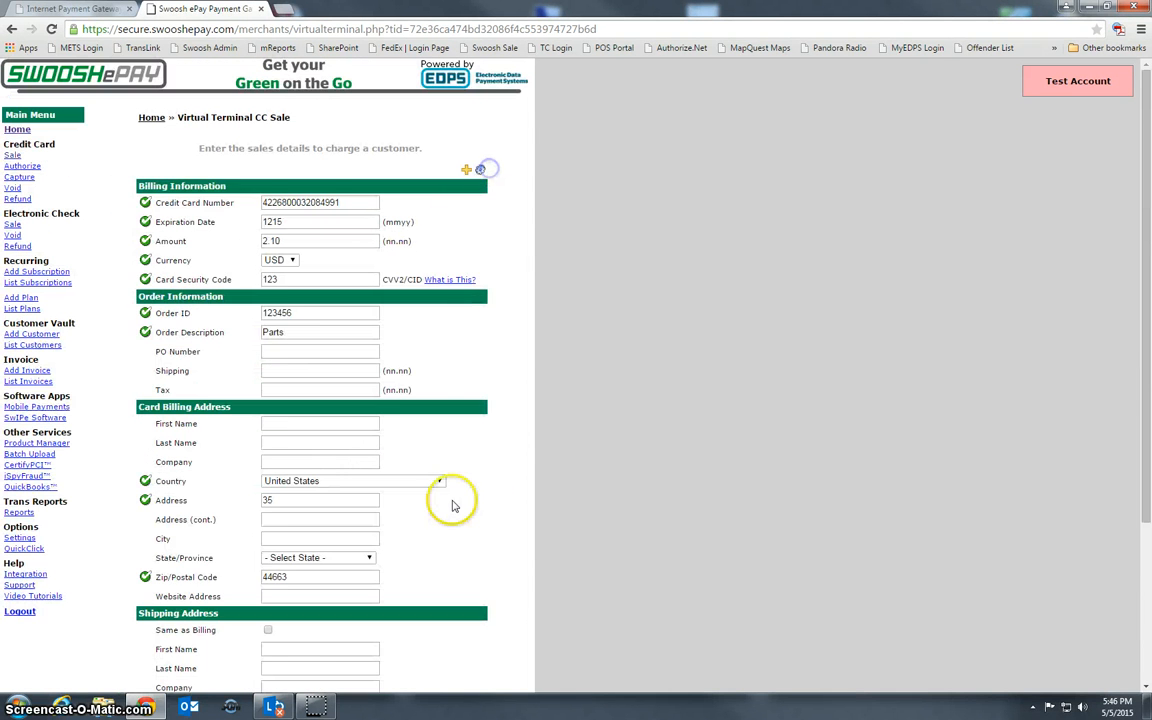
pyautogui.scroll(-3, 450, 501)
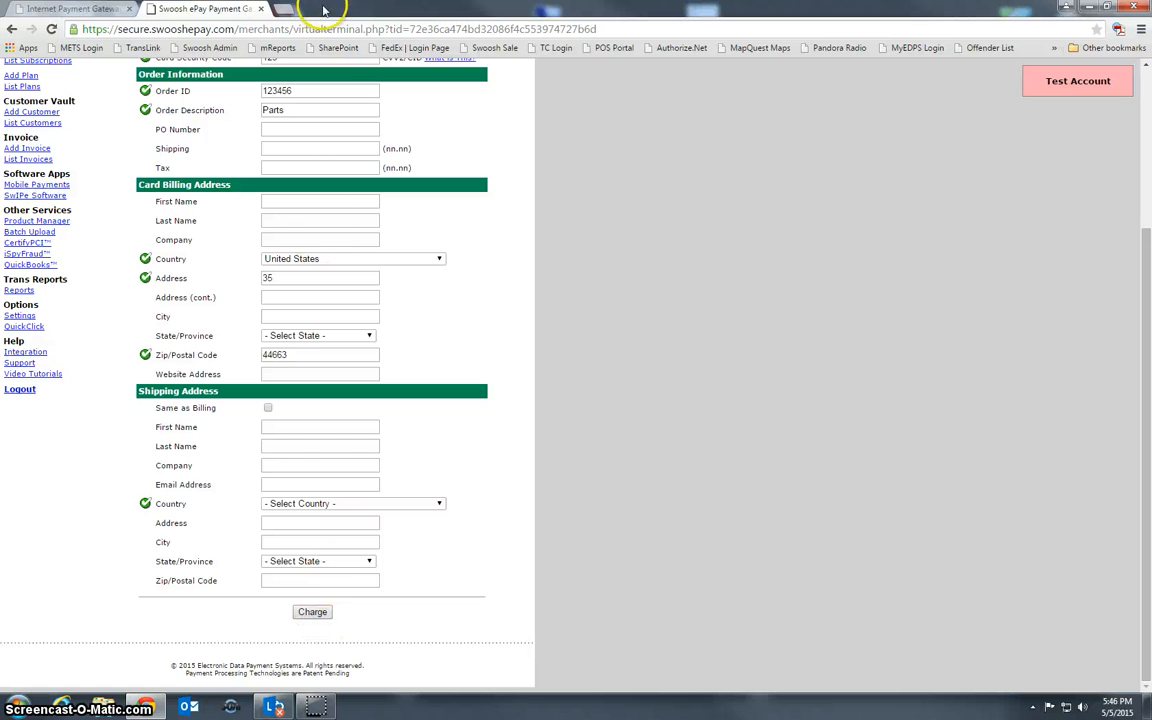
# Charge the 2.10 USD sale for order 123456, then go to Credit Card Authorize
pyautogui.click(310, 609)
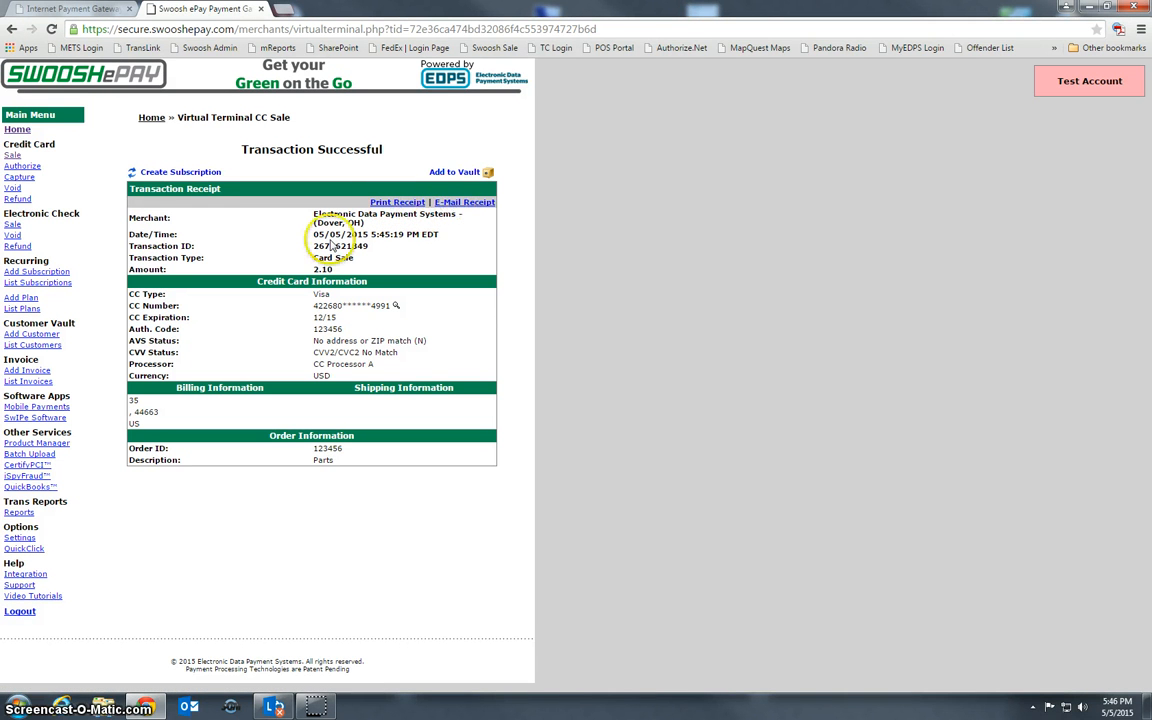
pyautogui.click(22, 167)
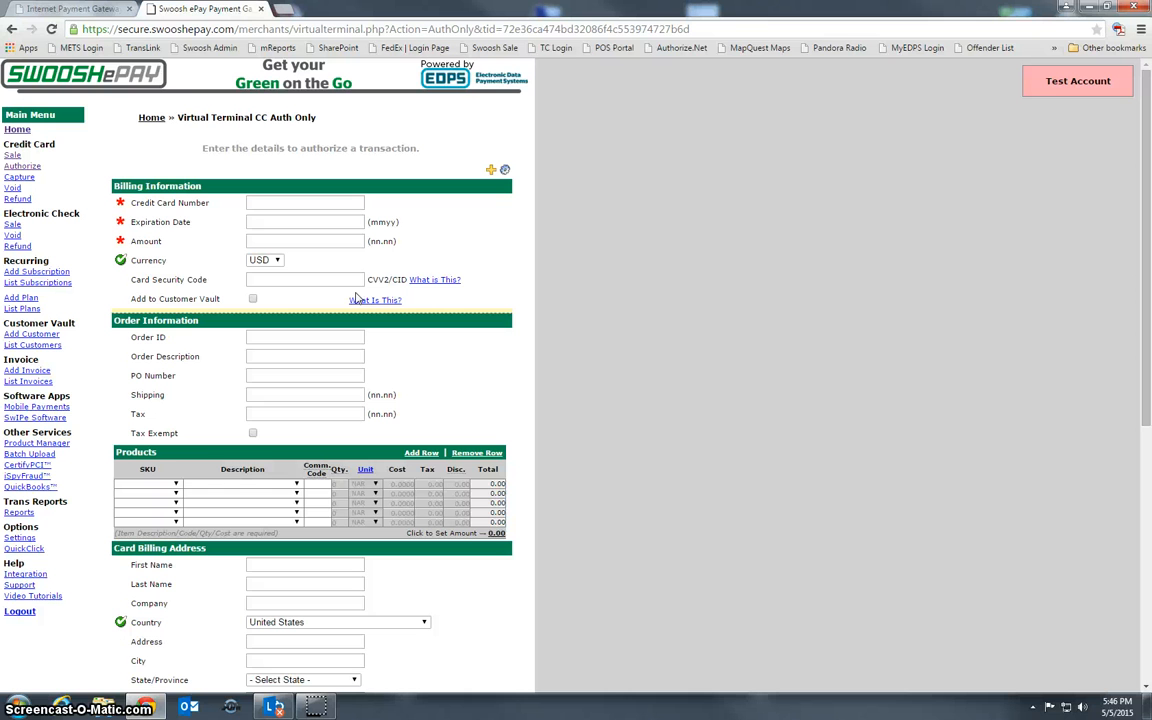
# Go to Credit Card Void and place the cursor in the Transaction ID field
pyautogui.click(12, 187)
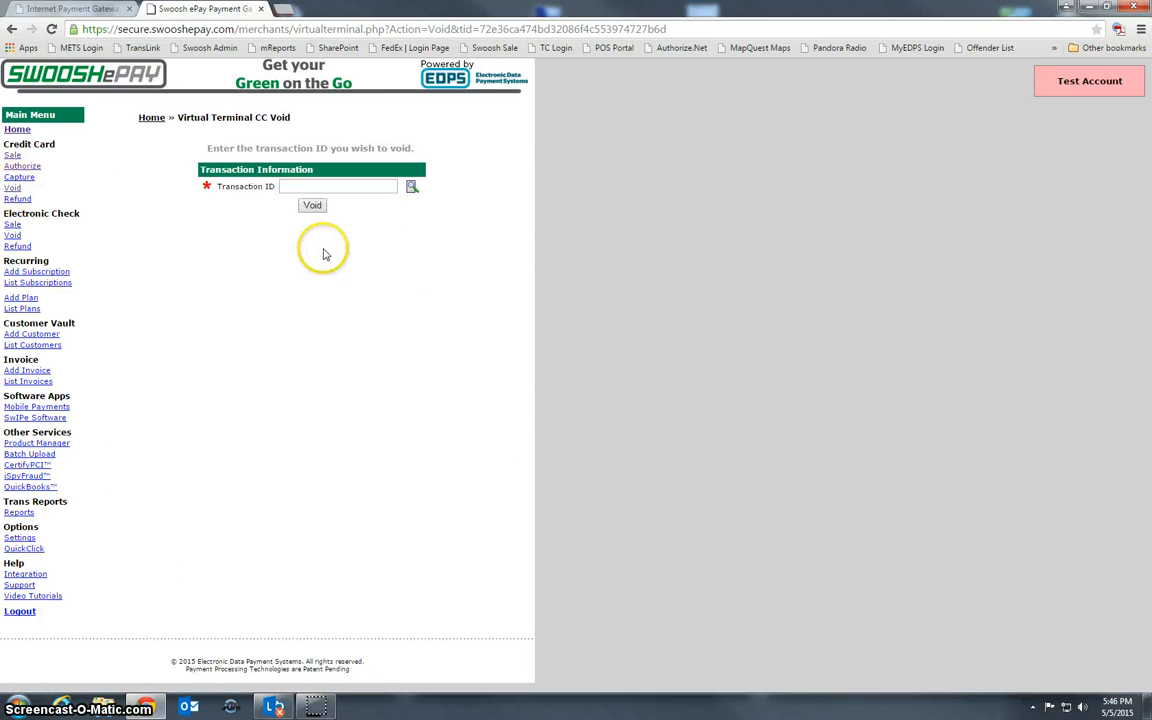
pyautogui.click(304, 188)
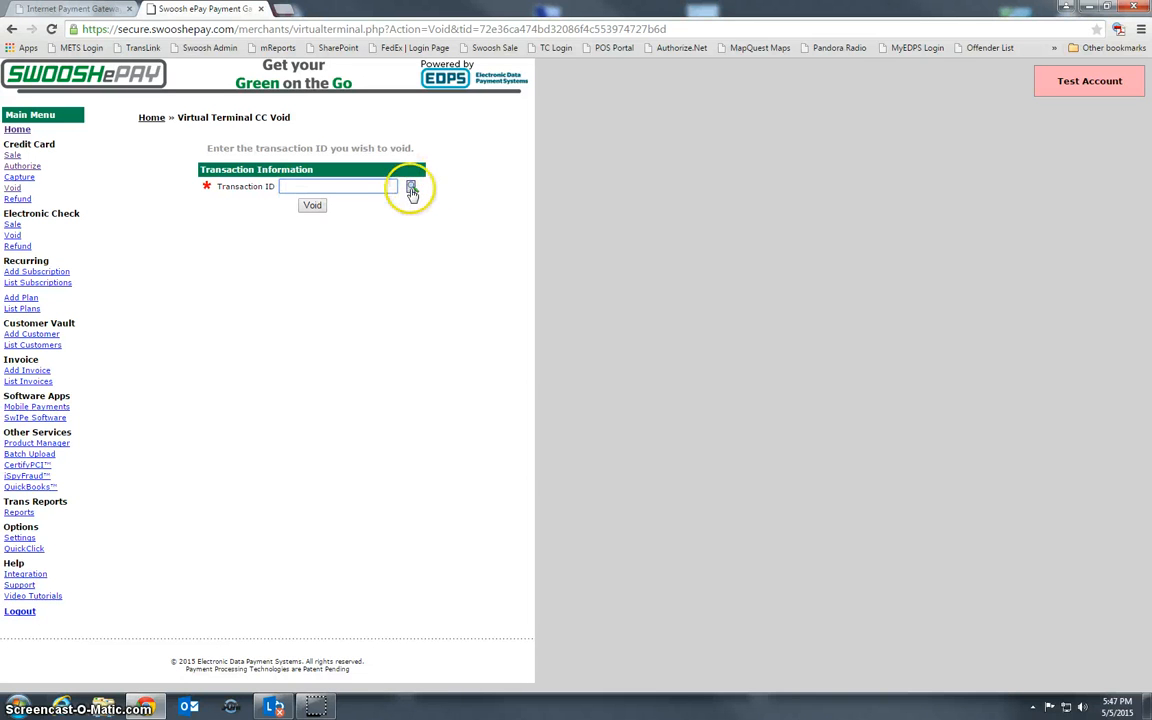
# Use the Transaction ID lookup to reach Reports, checking Group By but keeping Settlement Batch
pyautogui.click(411, 190)
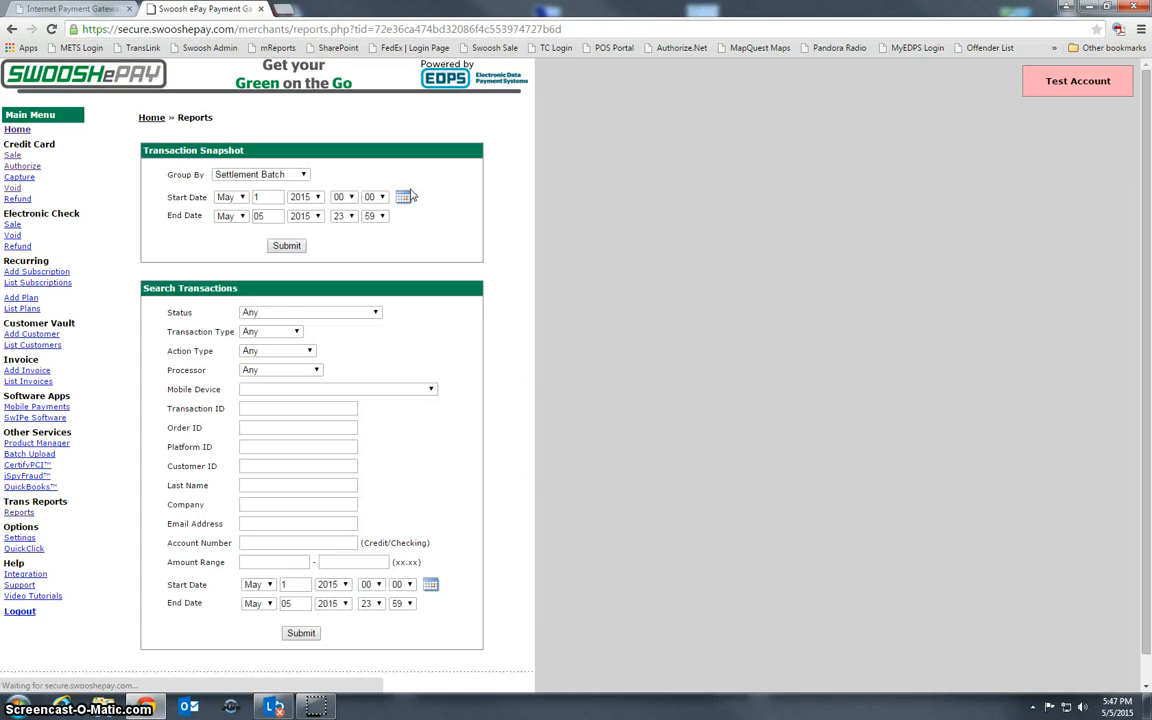
pyautogui.scroll(-1, 426, 468)
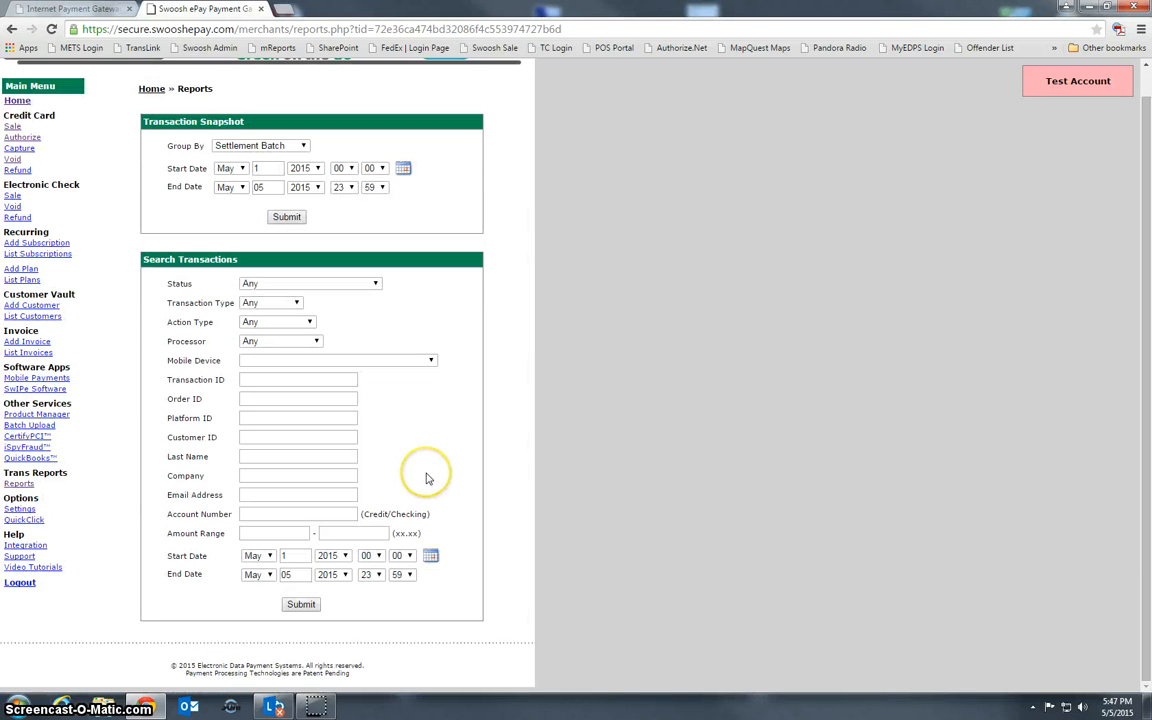
pyautogui.scroll(1, 426, 479)
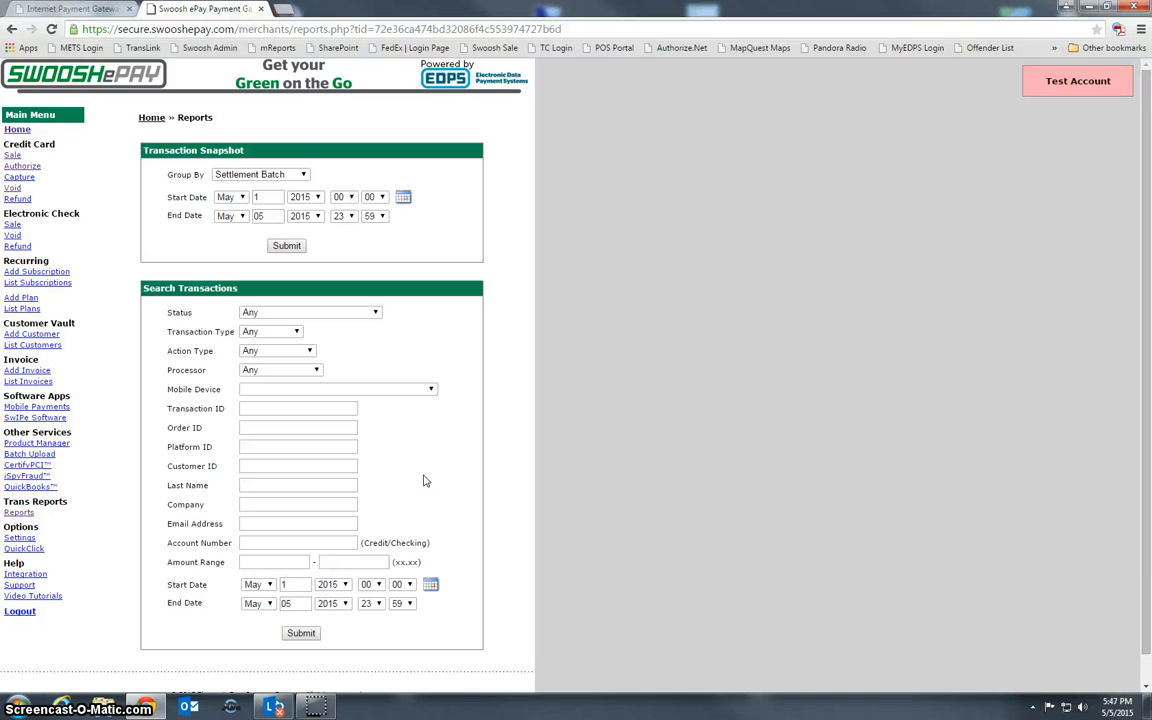
pyautogui.click(421, 476)
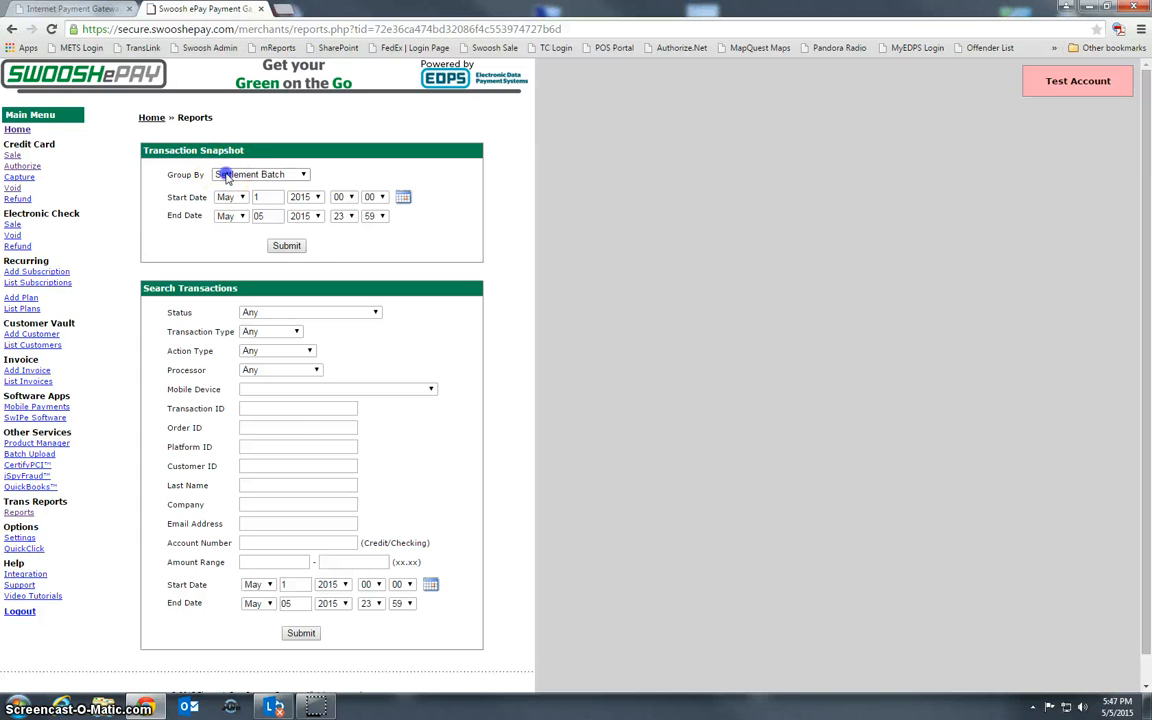
pyautogui.click(226, 175)
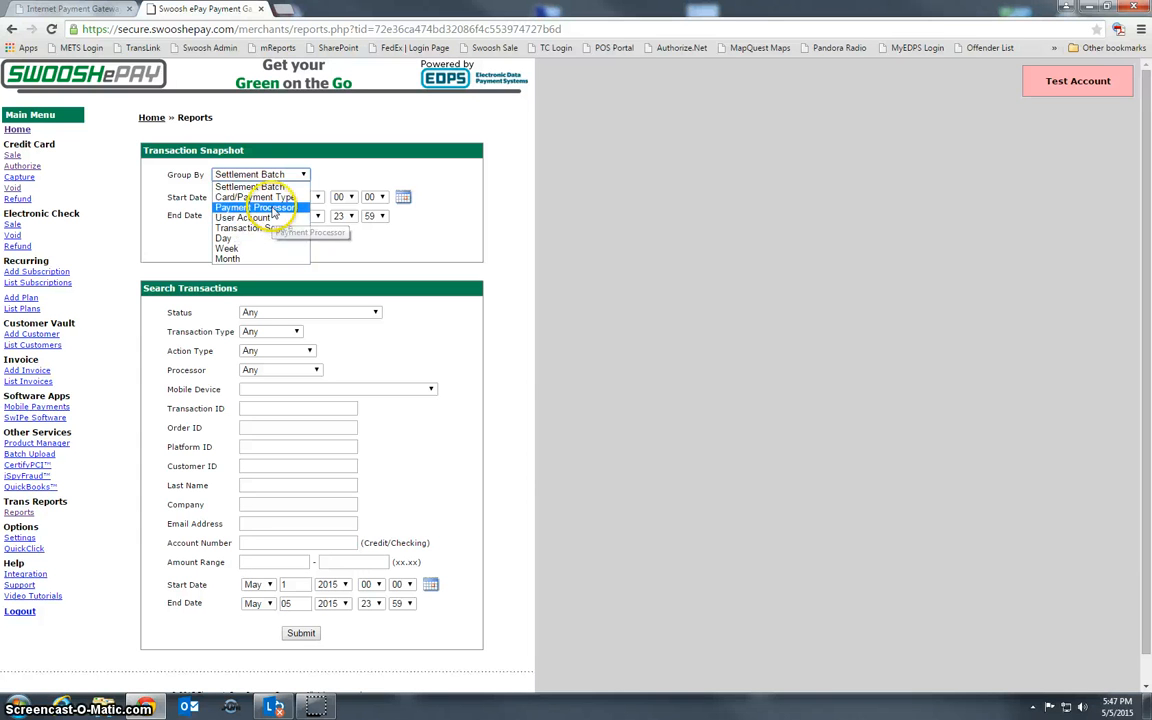
pyautogui.click(273, 200)
pyautogui.click(333, 223)
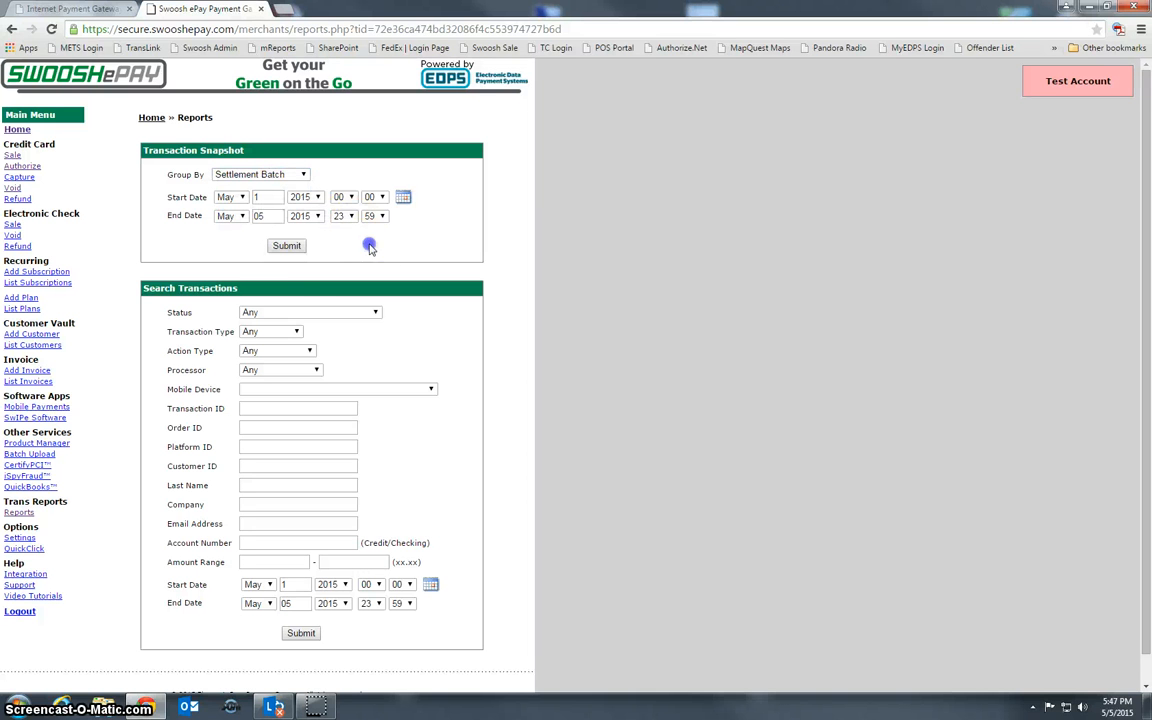
pyautogui.scroll(-1, 155, 300)
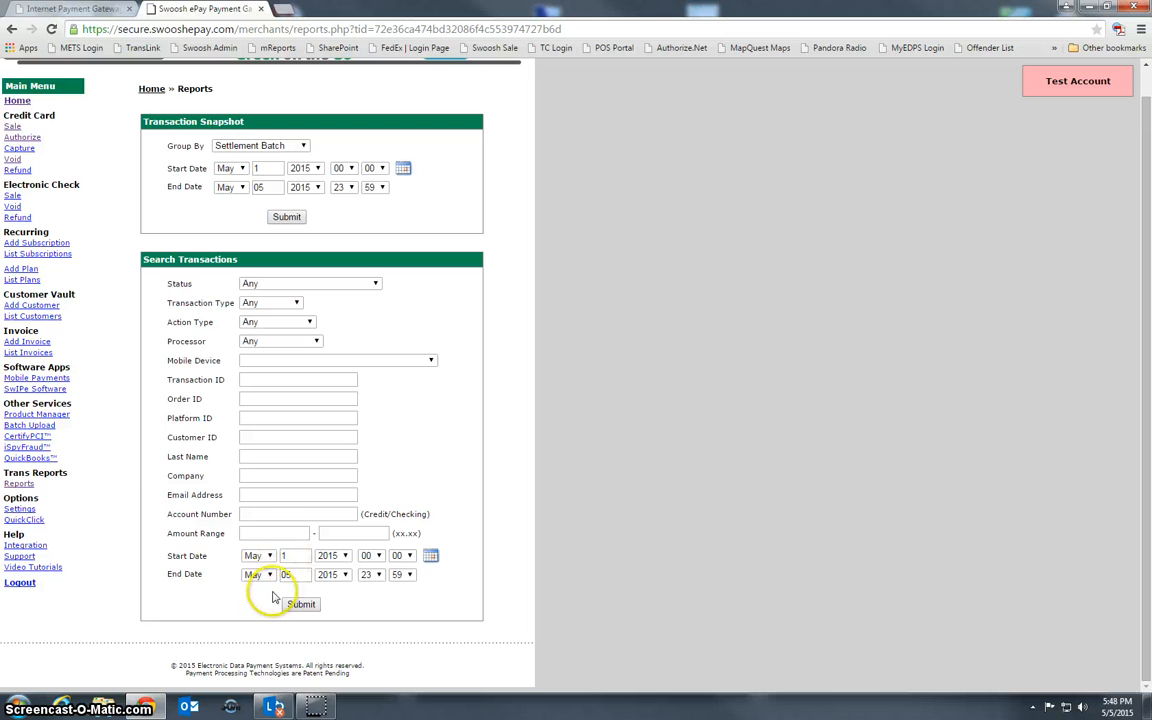
pyautogui.click(301, 605)
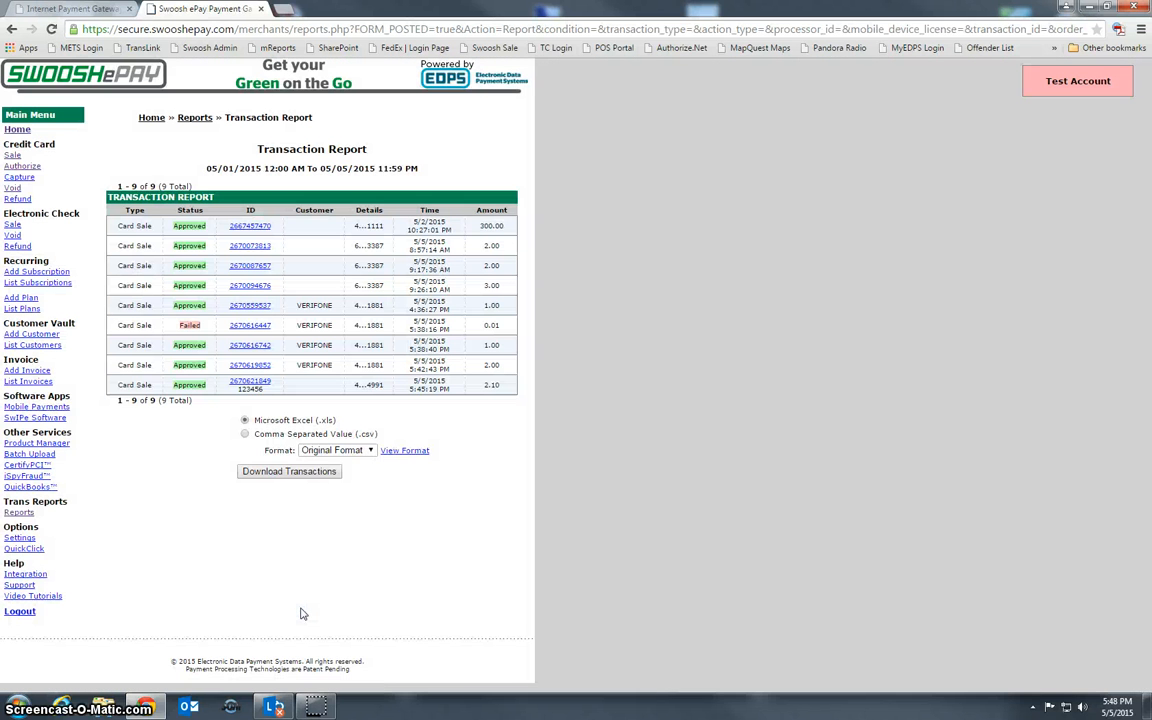
pyautogui.click(239, 387)
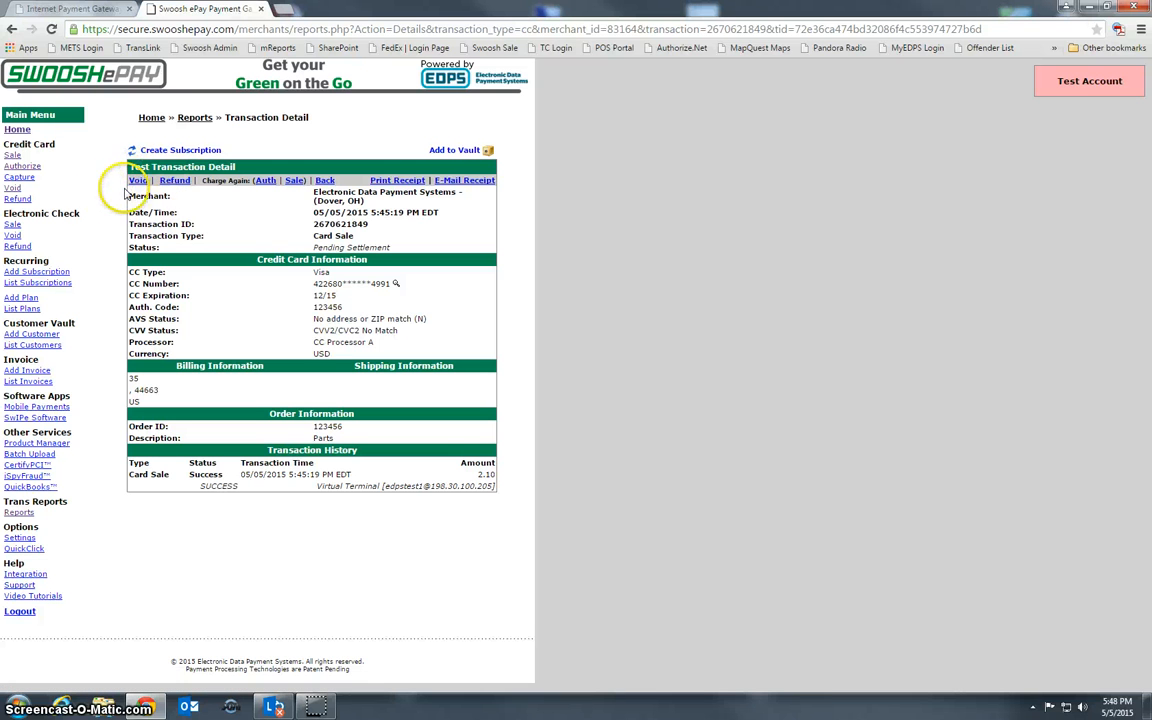
# Void the 2.10 card sale, then go to the Credit Card Refund form
pyautogui.click(138, 181)
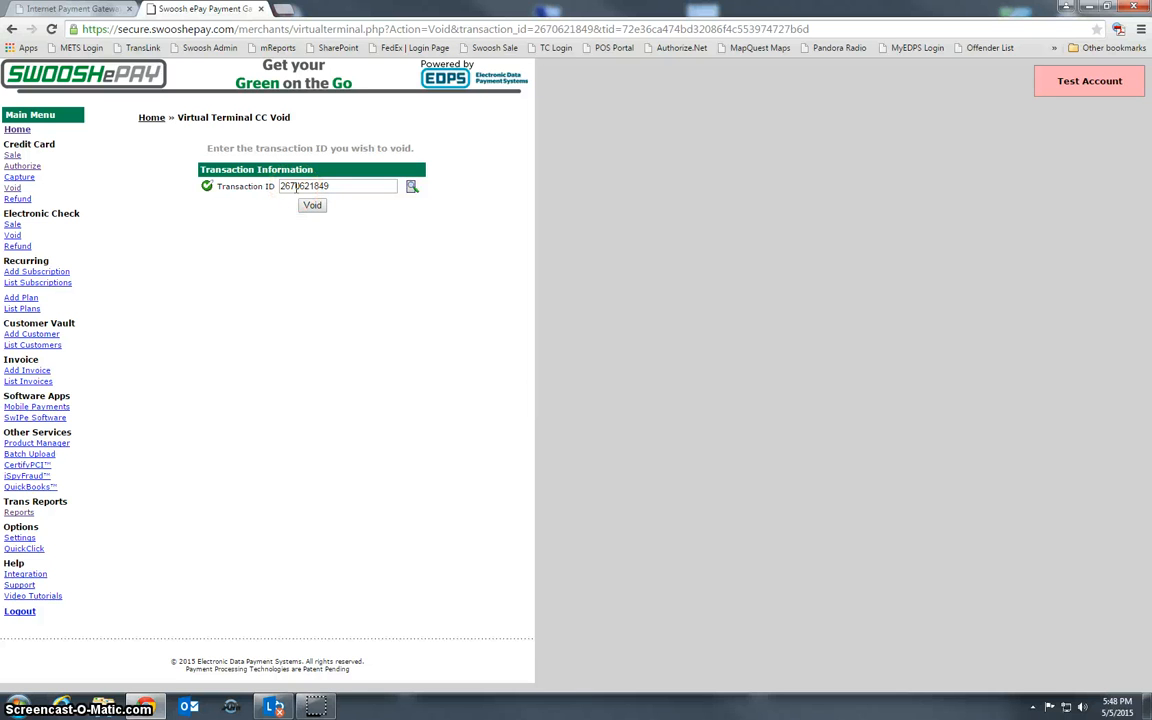
pyautogui.click(312, 206)
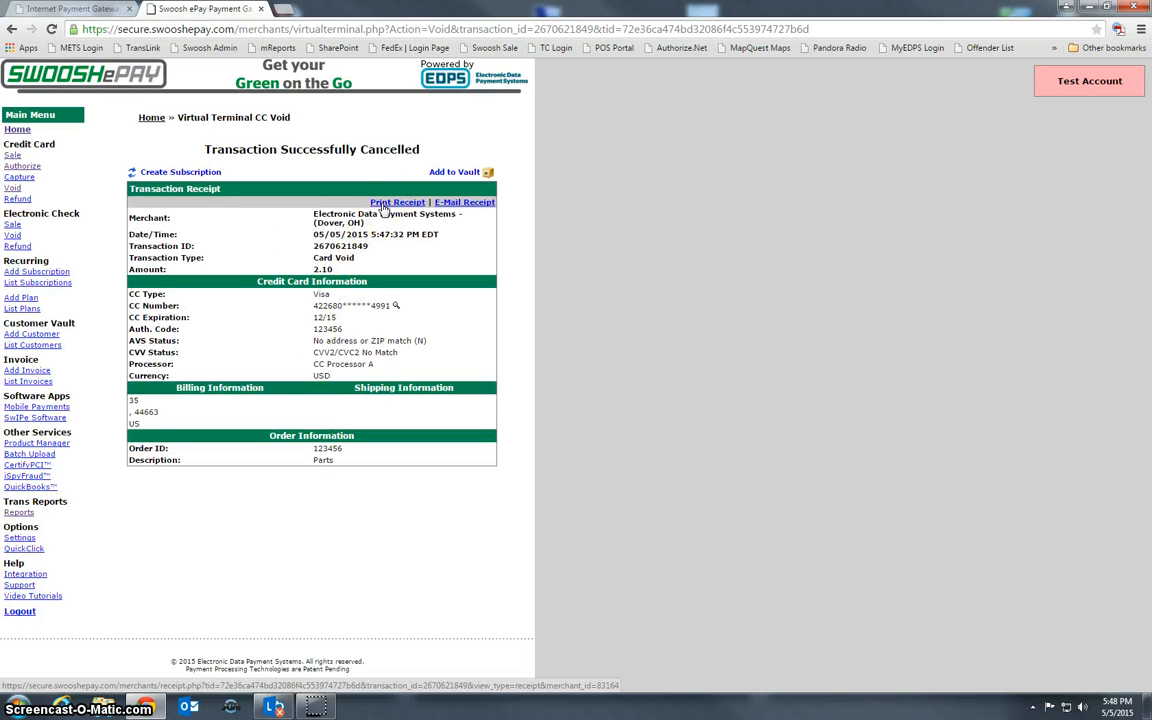
pyautogui.click(19, 198)
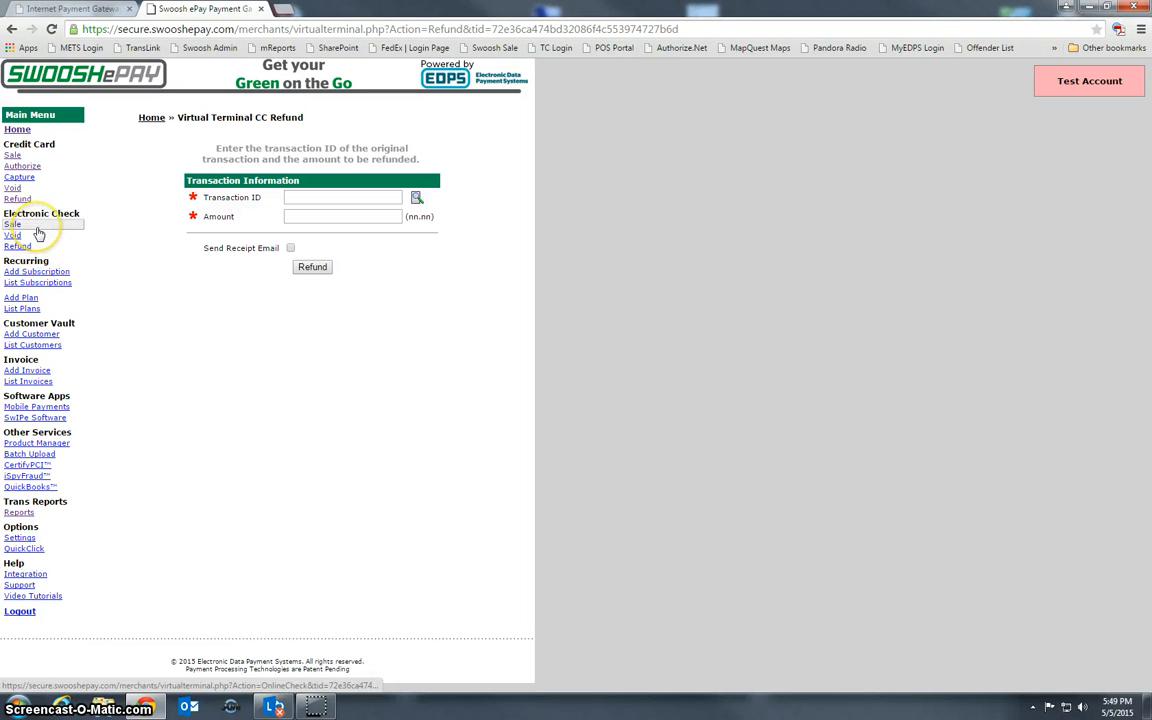
# Preview the electronic check sale and credit card subscription forms, then list the six subscriptions
pyautogui.click(36, 226)
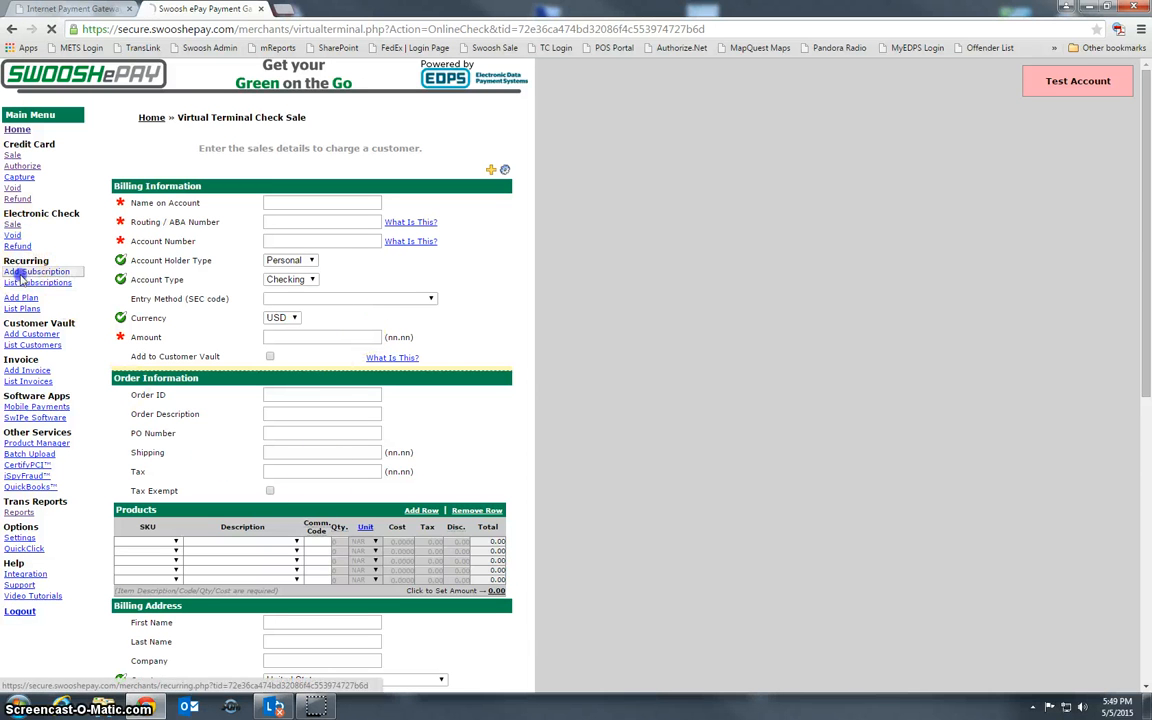
pyautogui.click(20, 270)
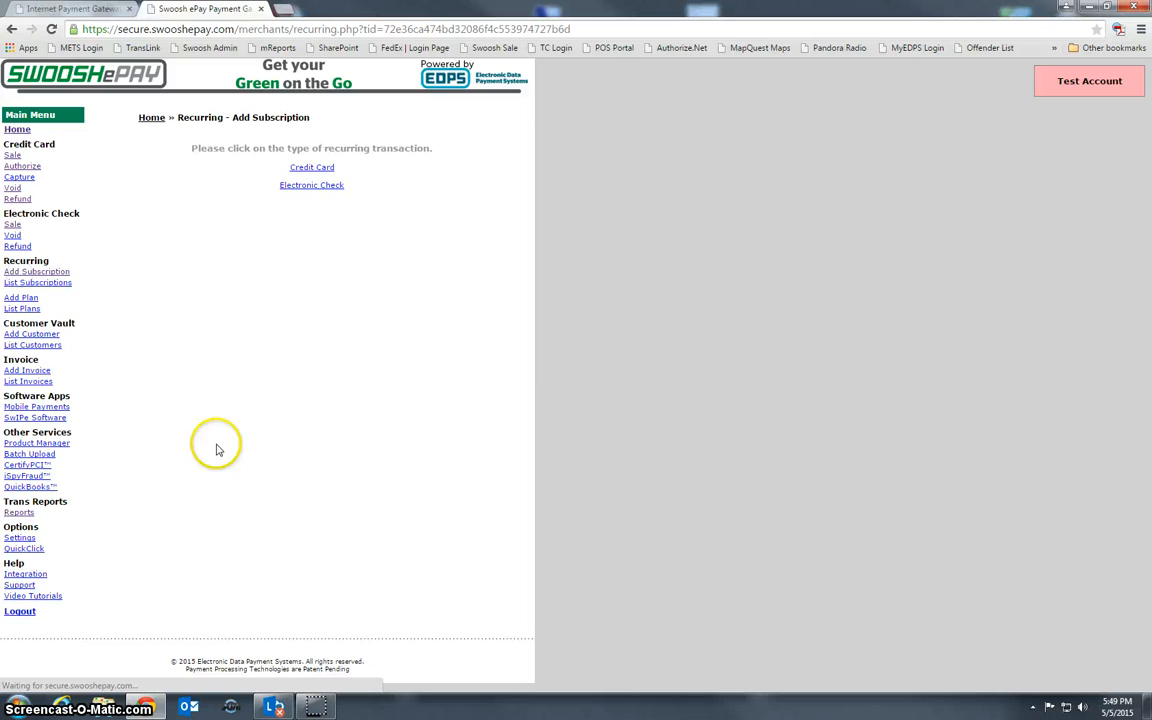
pyautogui.click(308, 168)
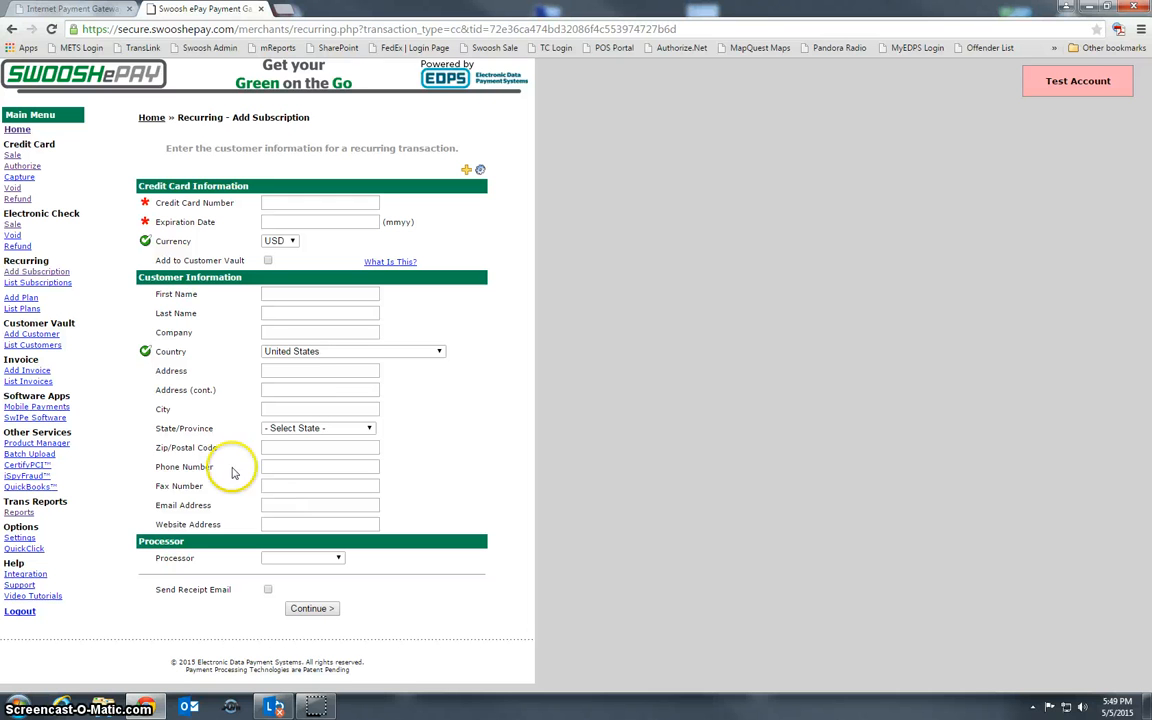
pyautogui.click(26, 284)
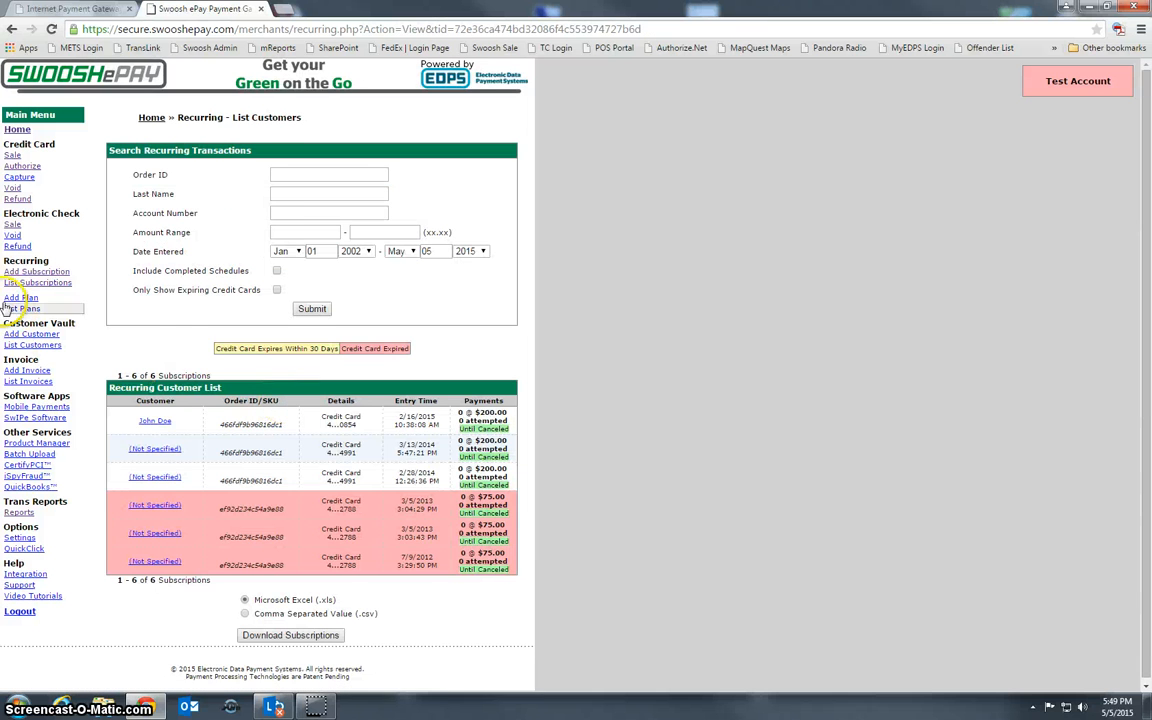
# Start a blank Add Invoice form with USD currency and Due Upon Receipt terms
pyautogui.scroll(-1, 335, 410)
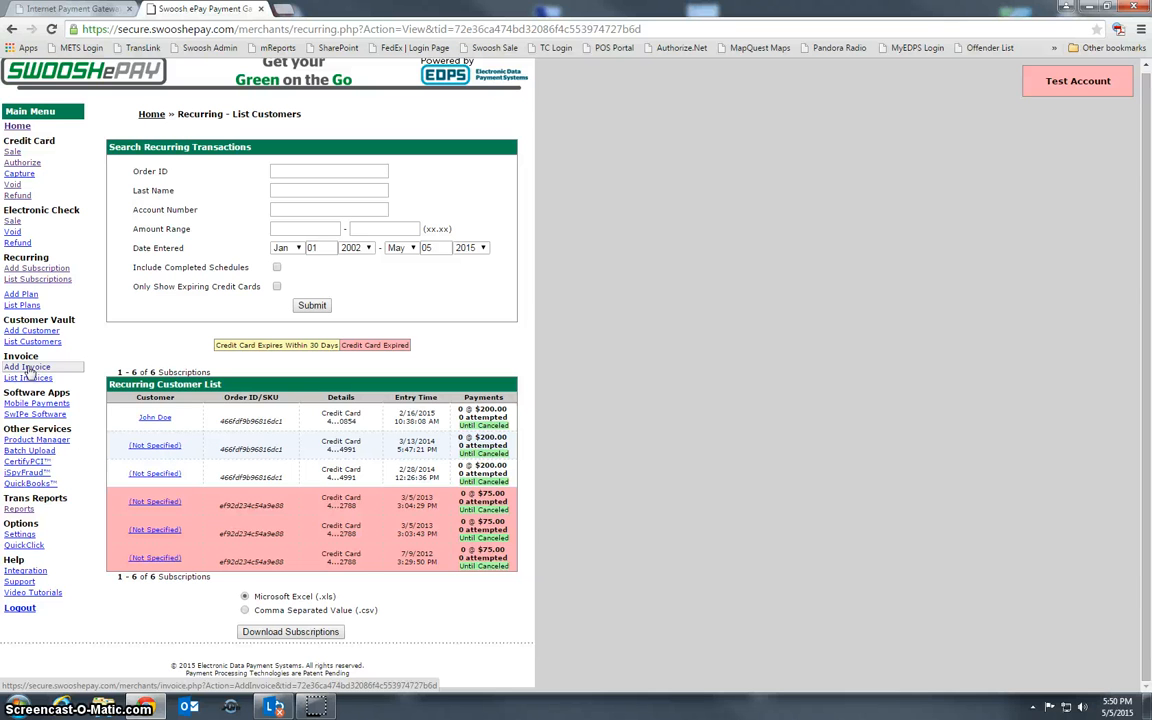
pyautogui.click(30, 370)
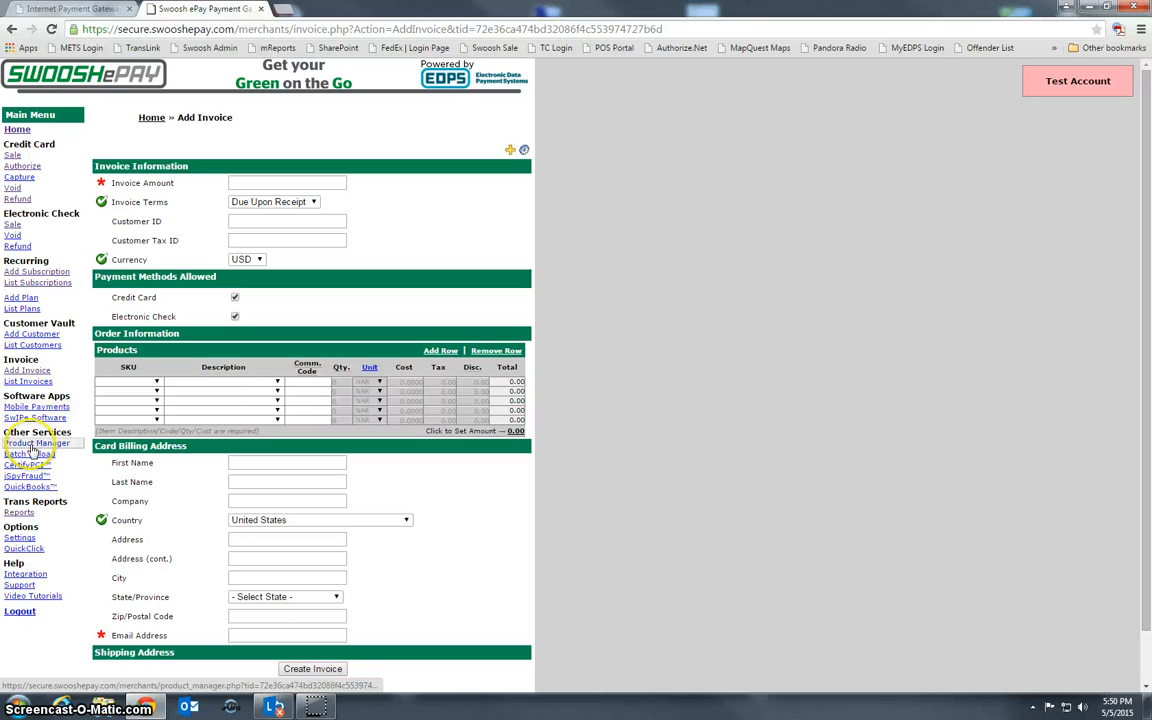
# Visit the transaction Reports and QuickBooks export pages, then open the Gateway Options settings
pyautogui.click(19, 512)
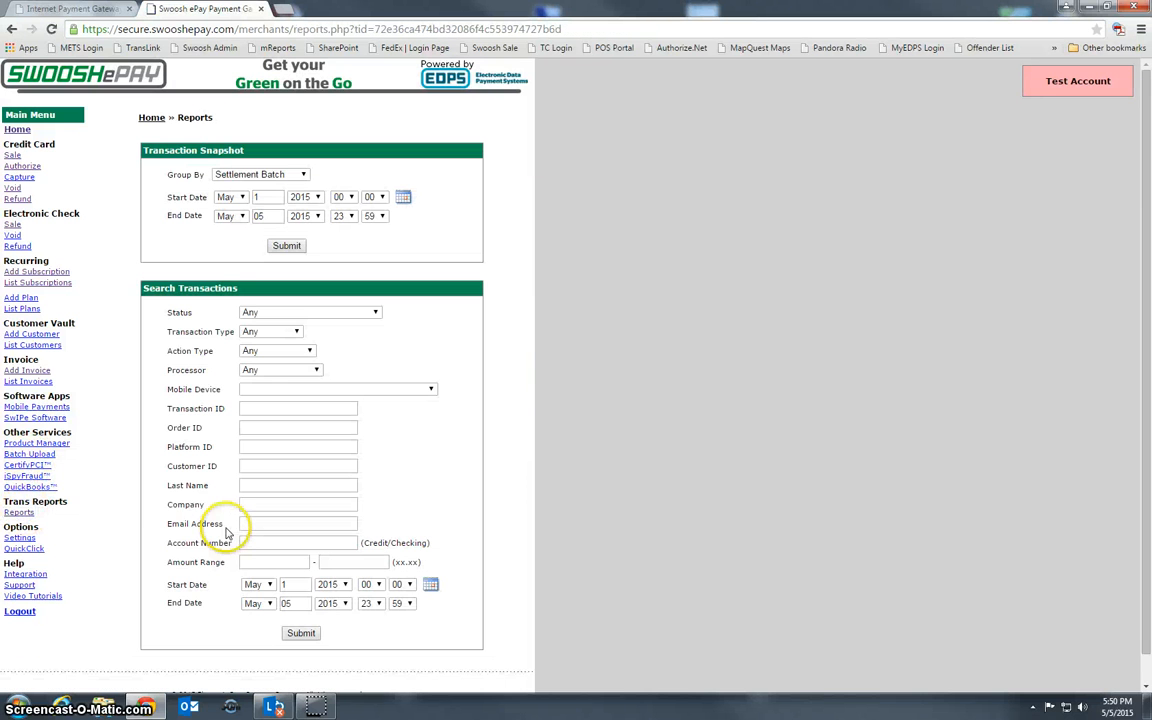
pyautogui.click(54, 489)
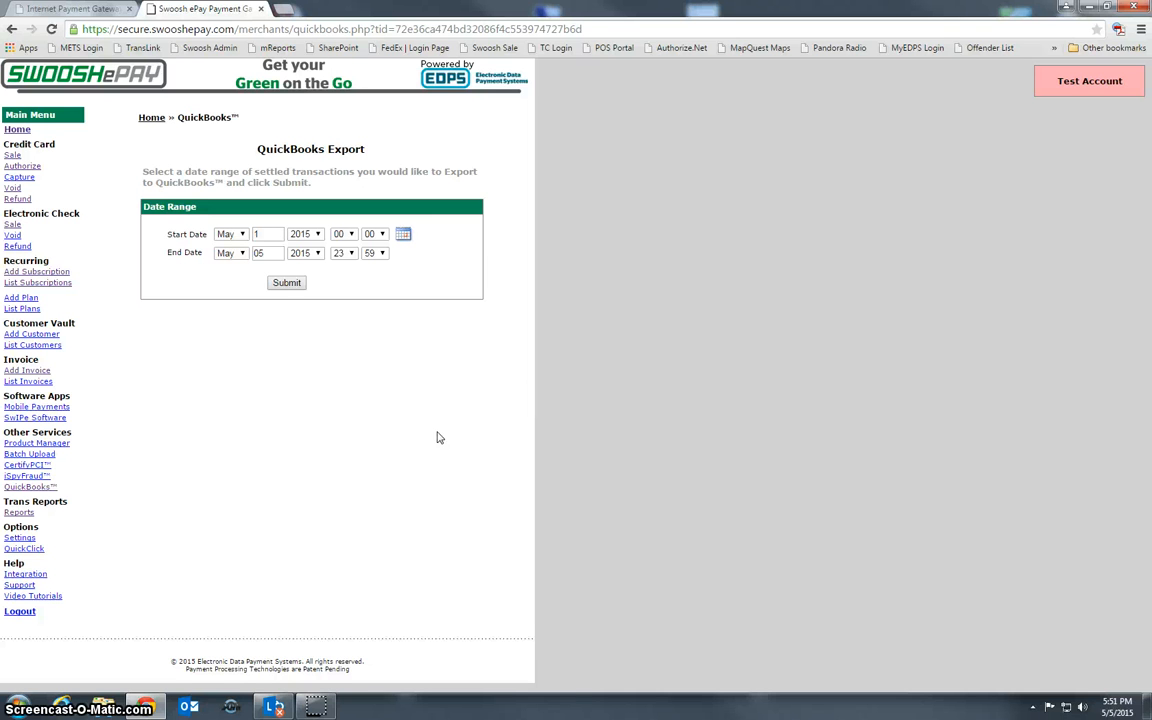
pyautogui.click(18, 512)
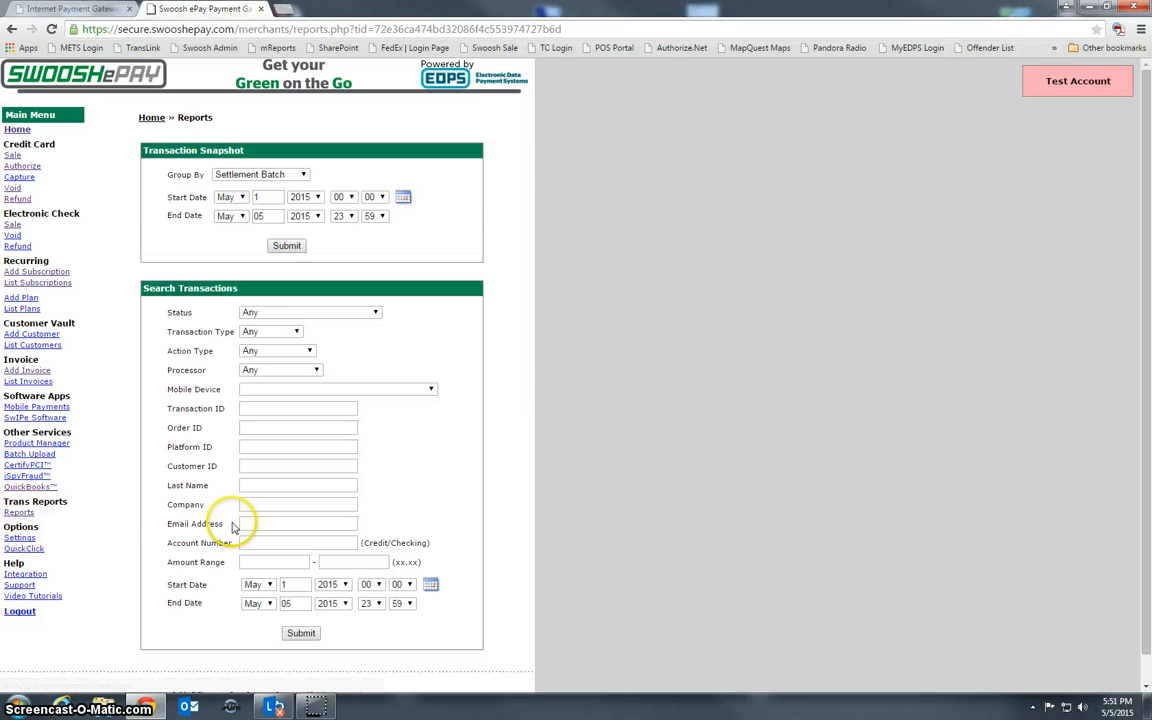
pyautogui.scroll(-1, 296, 535)
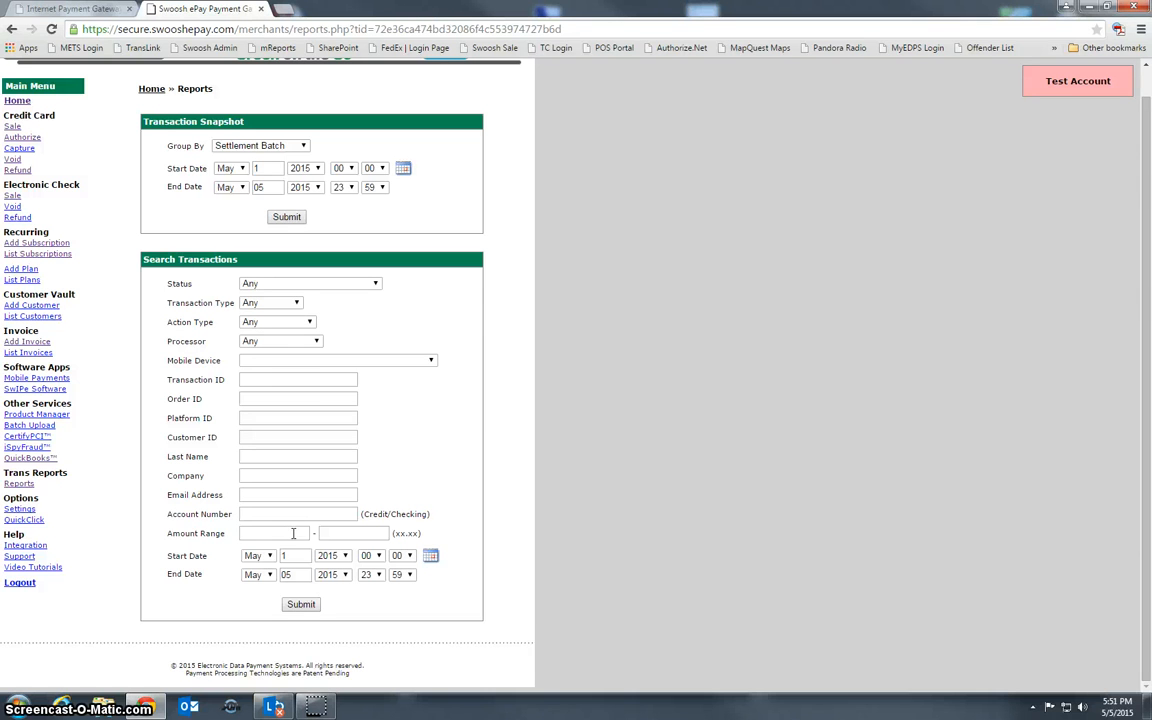
pyautogui.click(19, 484)
pyautogui.click(22, 510)
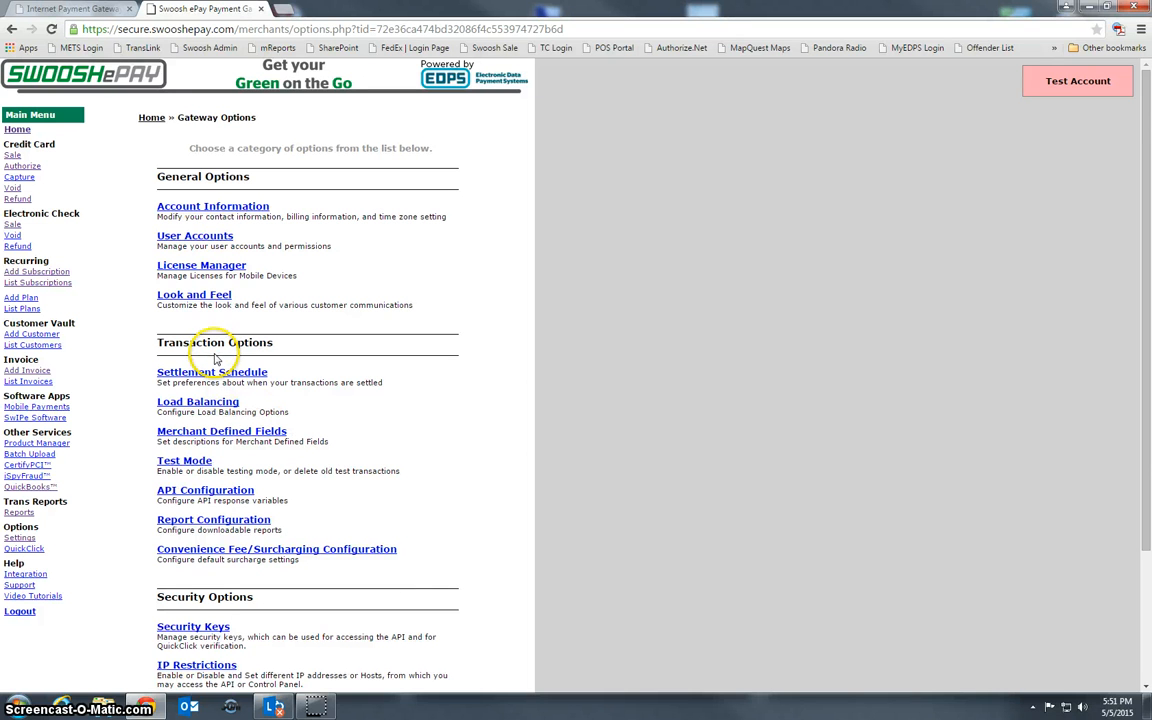
pyautogui.click(55, 540)
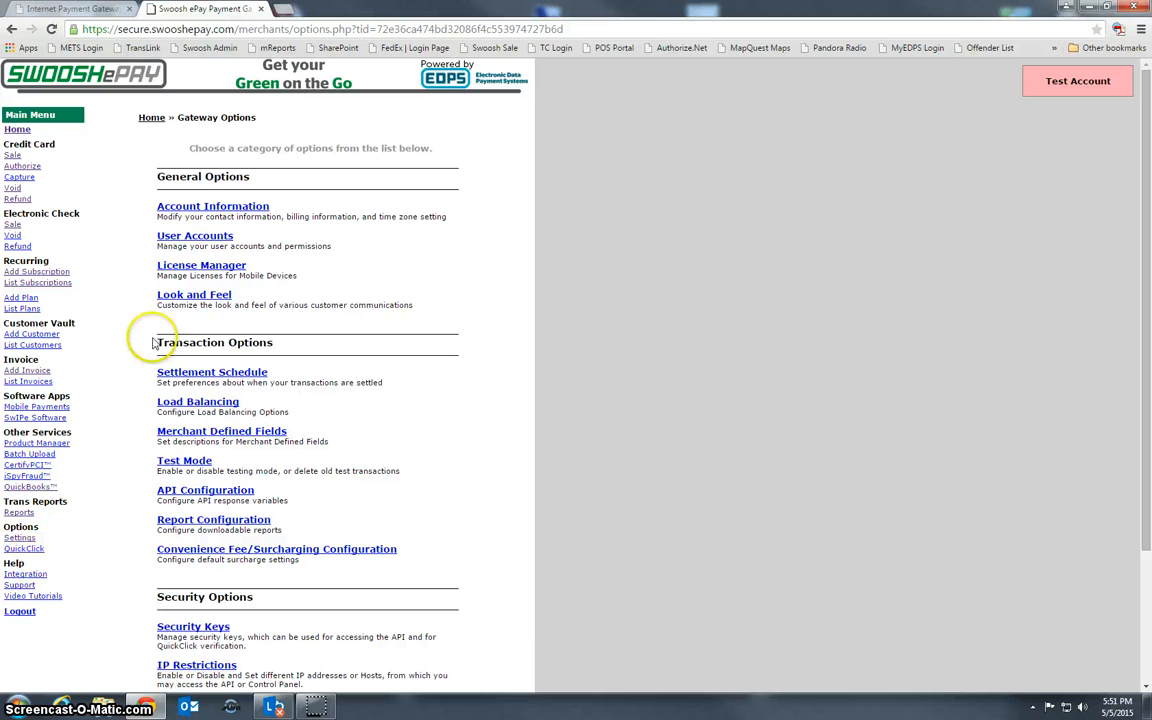
pyautogui.click(202, 238)
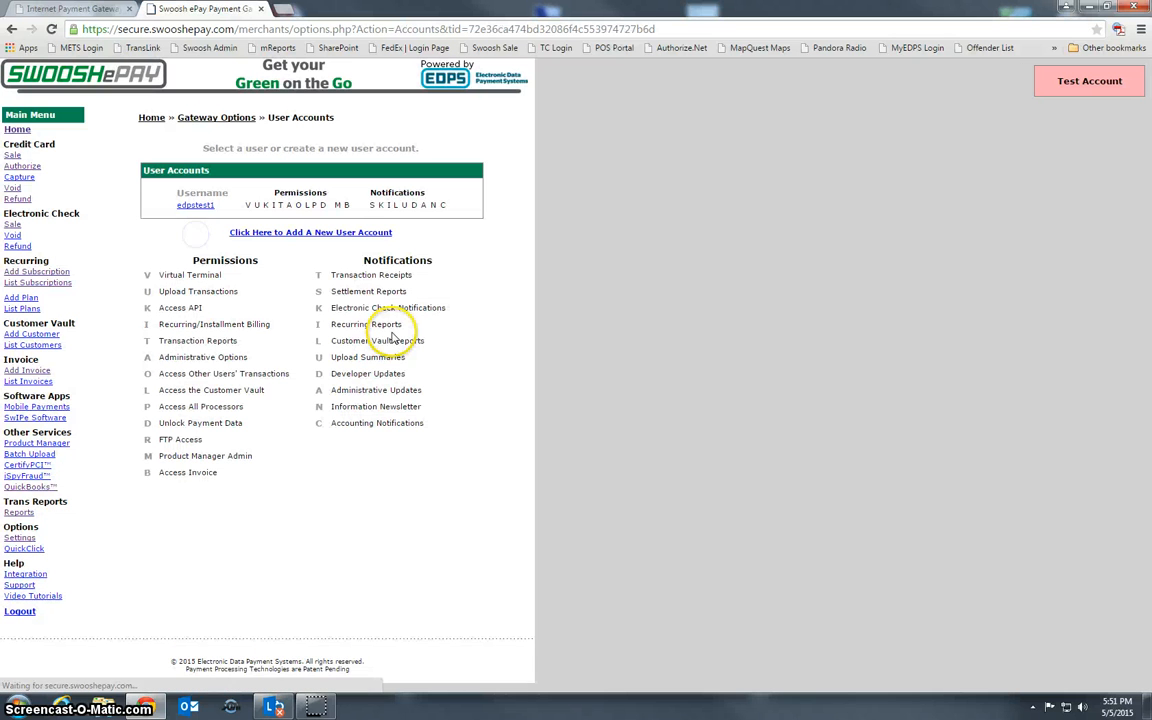
pyautogui.click(264, 235)
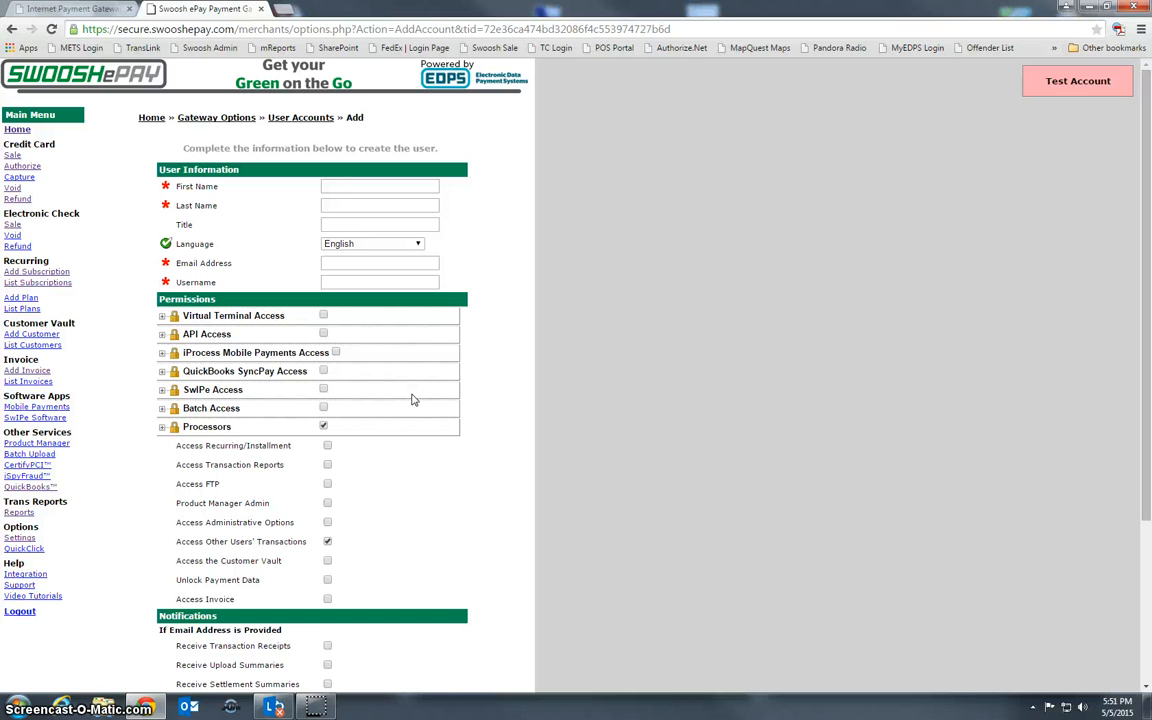
pyautogui.click(161, 316)
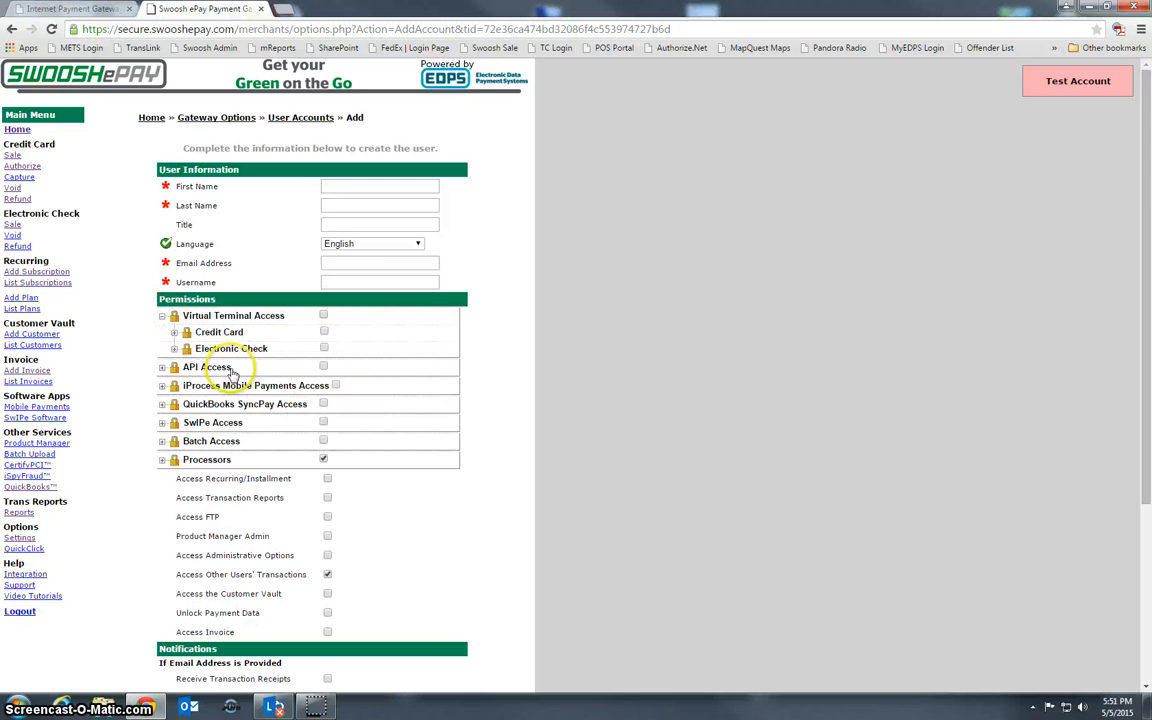
pyautogui.click(174, 332)
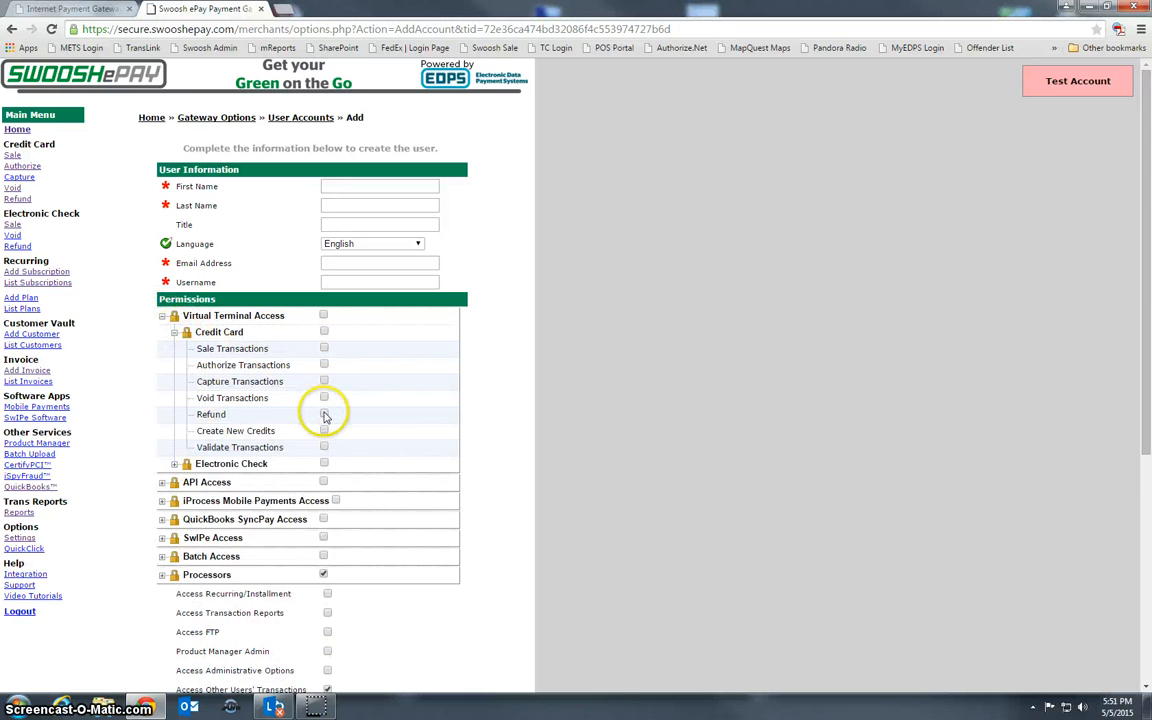
pyautogui.click(324, 365)
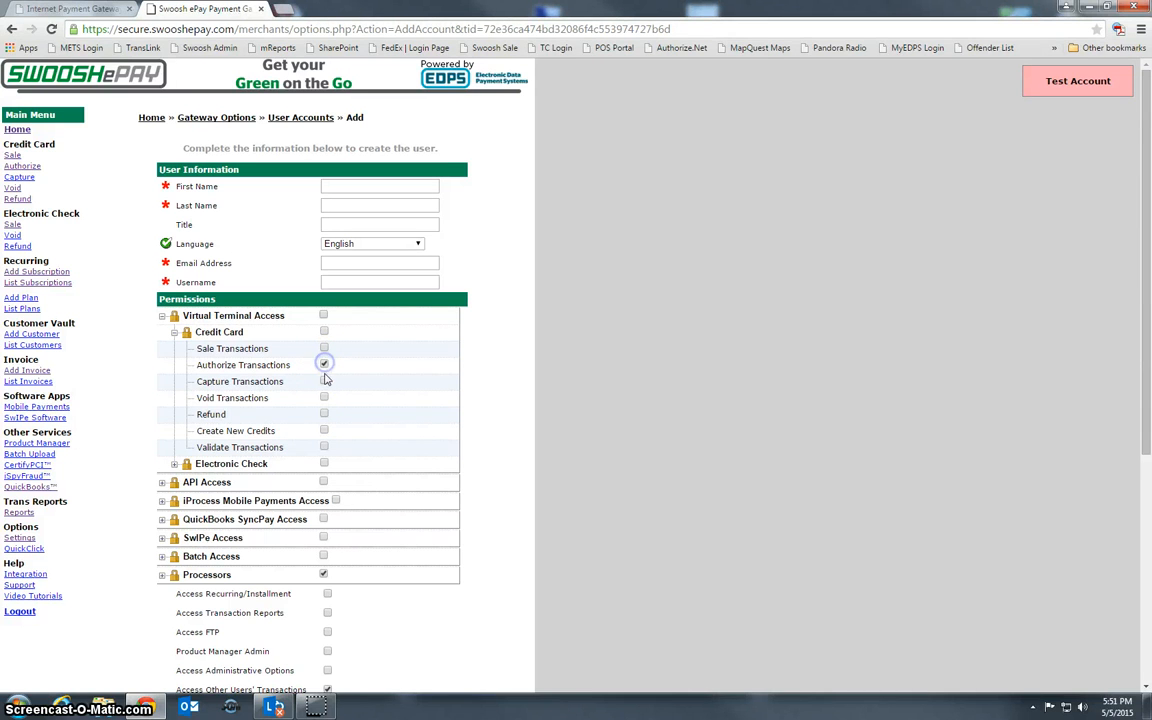
pyautogui.click(324, 381)
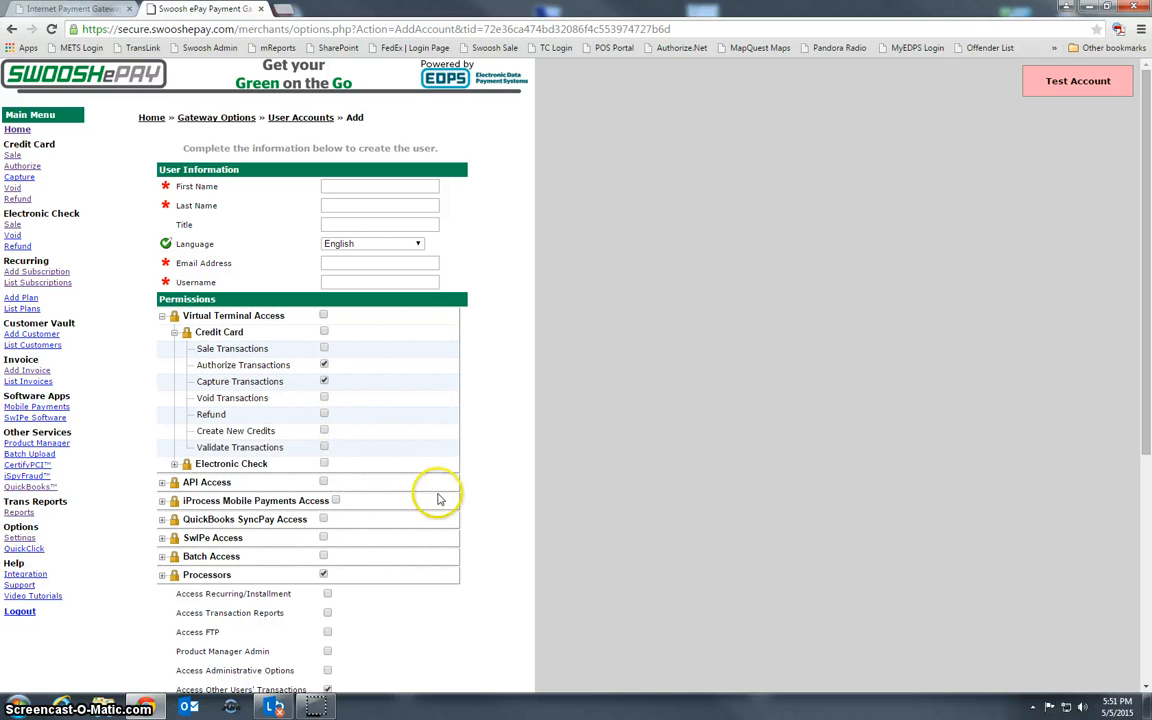
pyautogui.scroll(-2, 445, 514)
pyautogui.scroll(3, 321, 334)
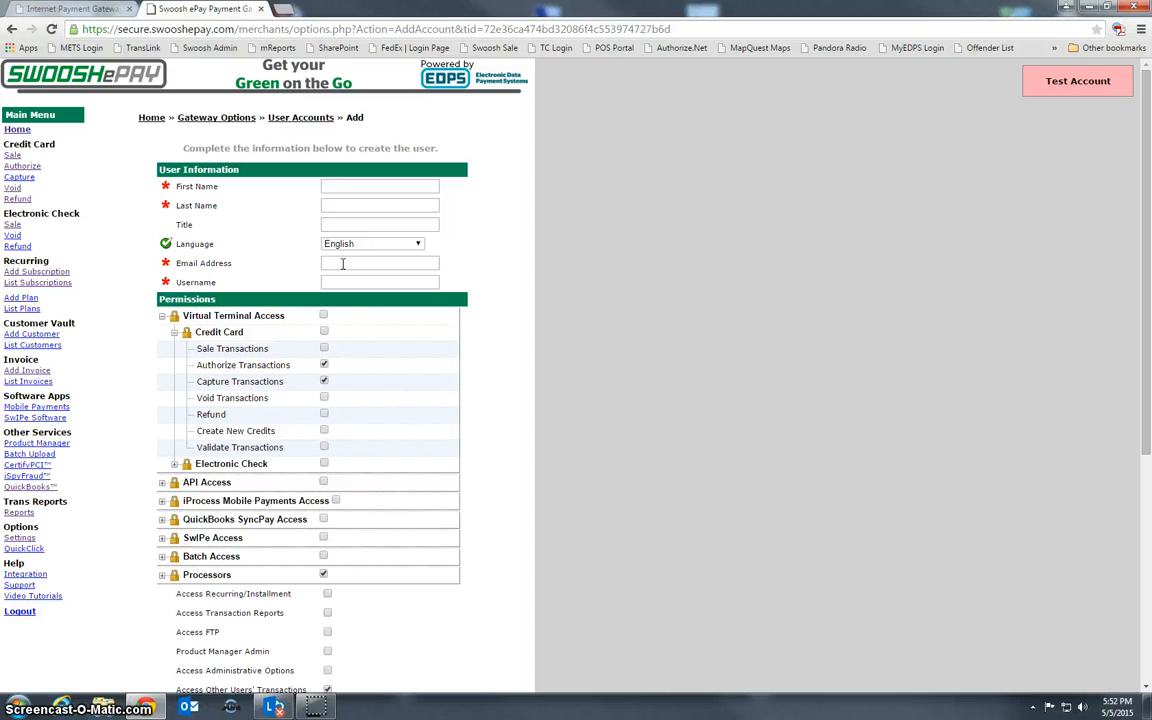
pyautogui.click(343, 283)
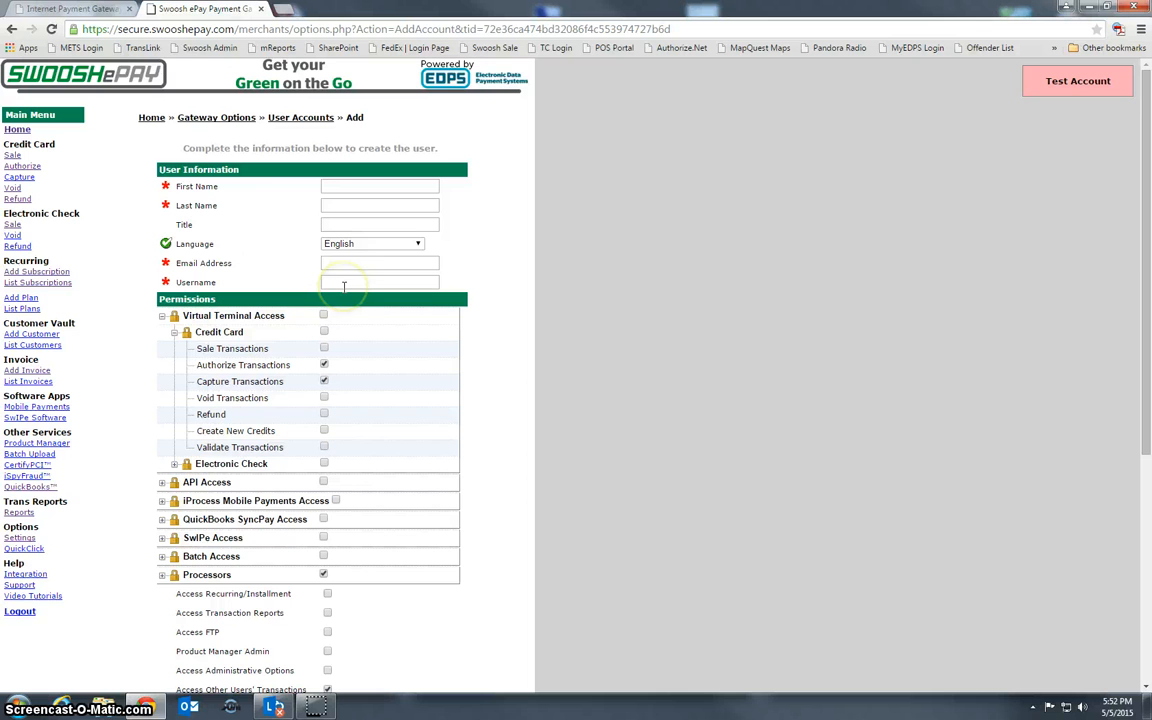
pyautogui.scroll(-3, 329, 510)
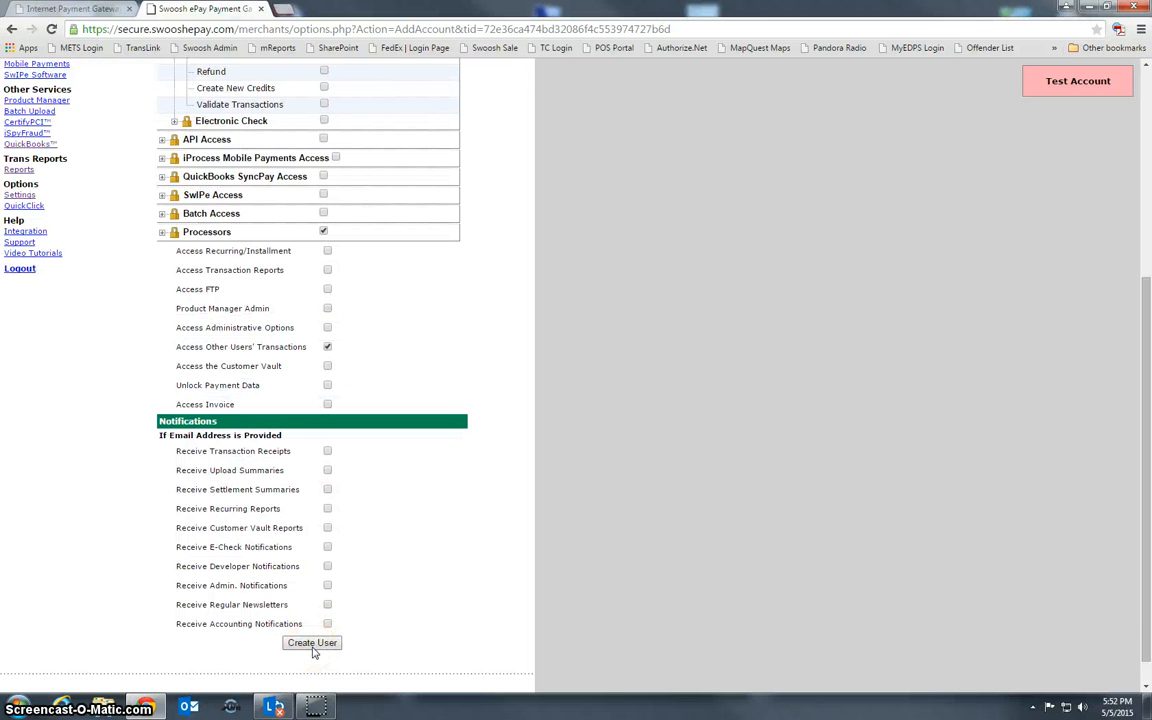
pyautogui.scroll(1, 180, 610)
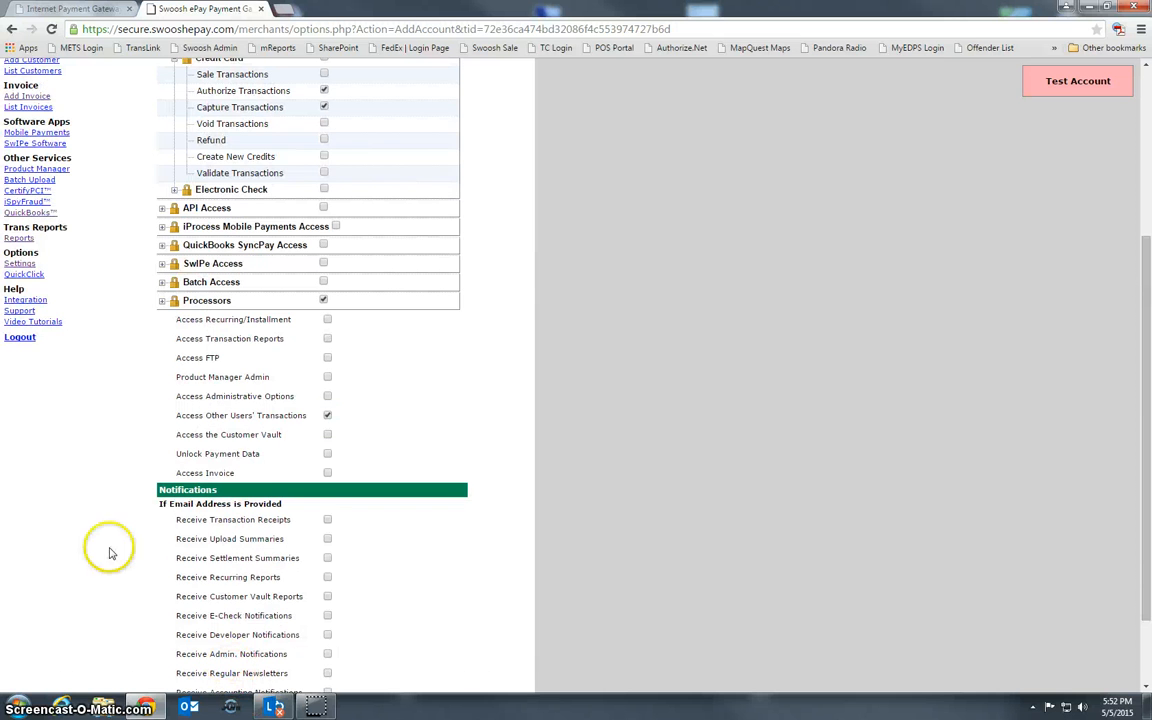
pyautogui.click(46, 264)
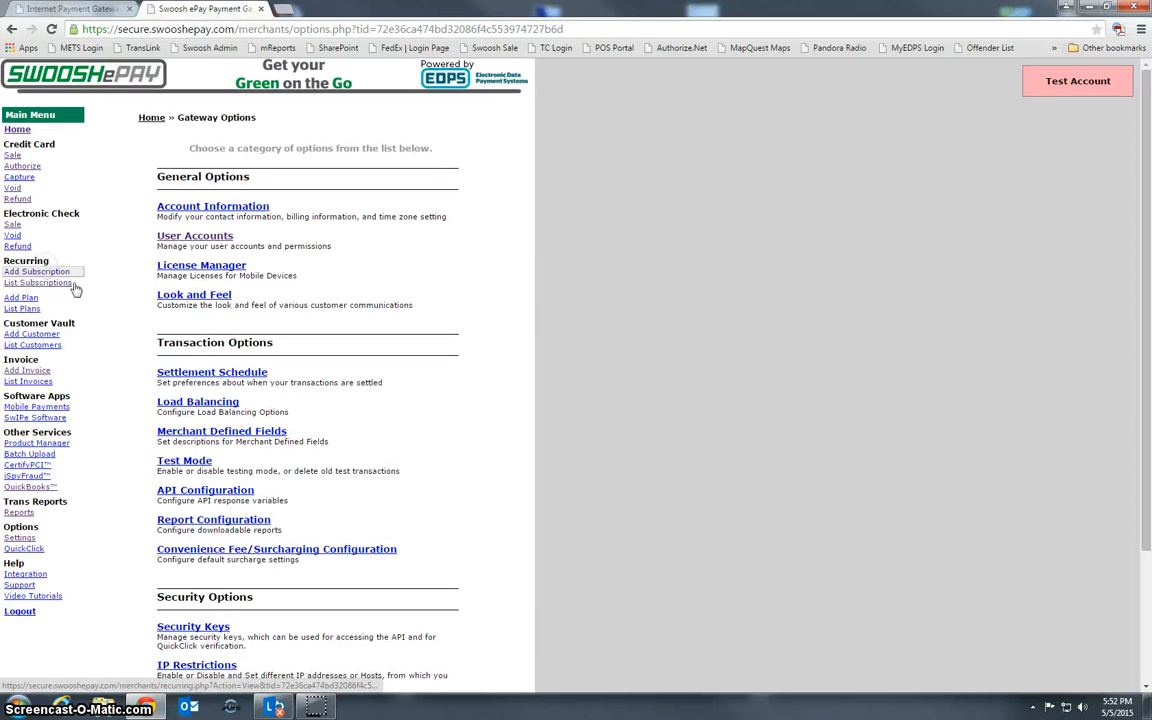
# View the existing user's account and the invoice list, then go to the Support documentation
pyautogui.click(178, 198)
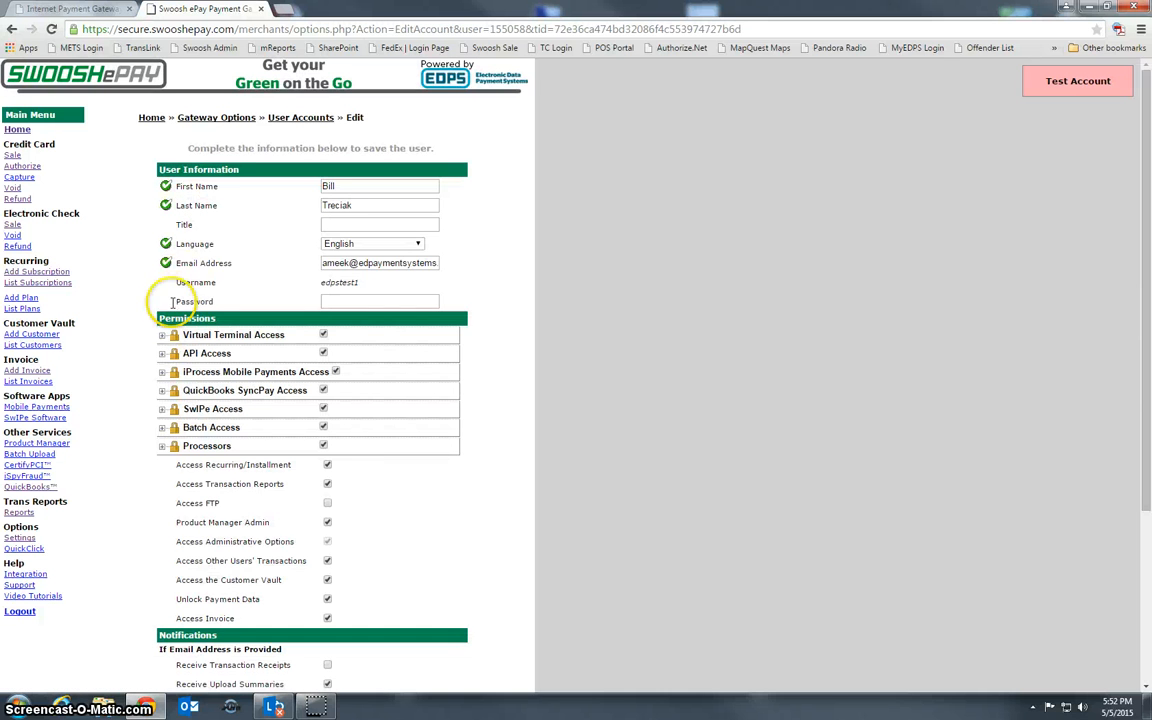
pyautogui.click(30, 382)
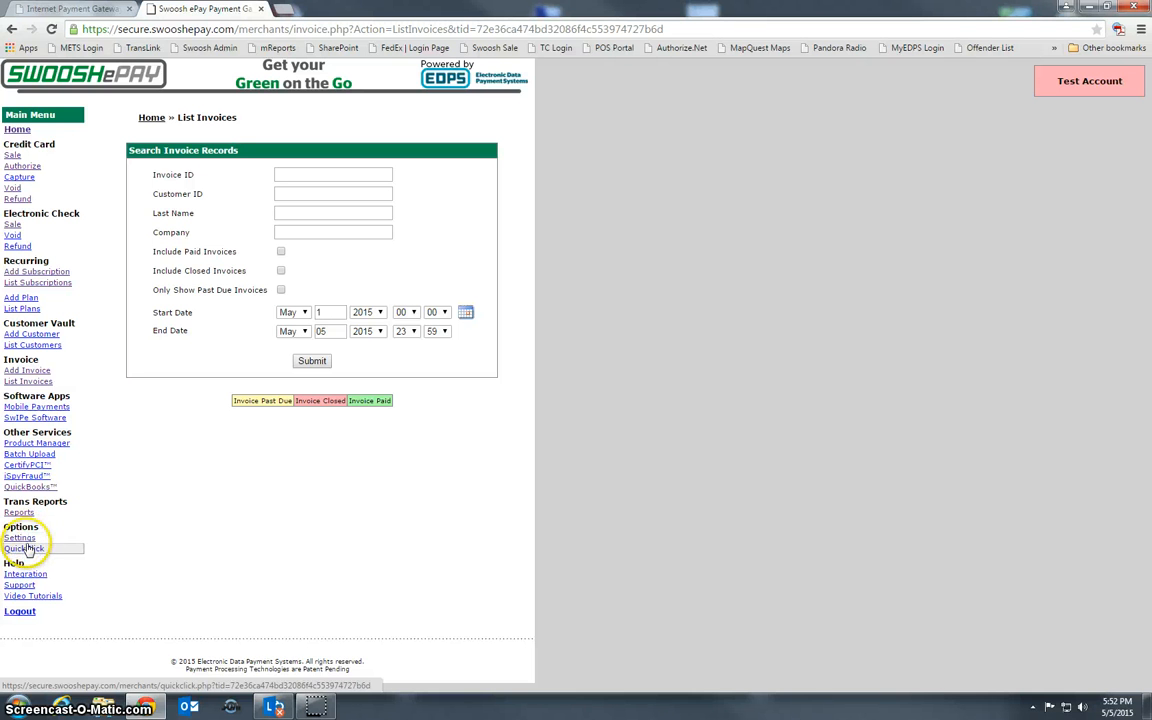
pyautogui.click(19, 585)
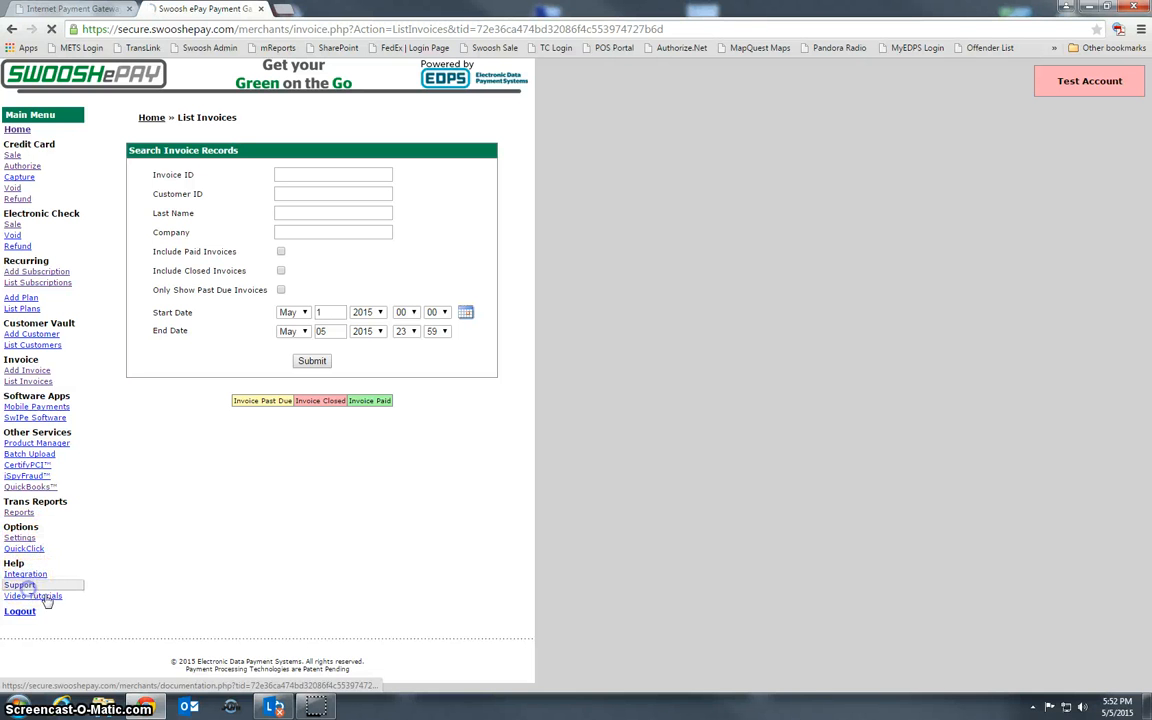